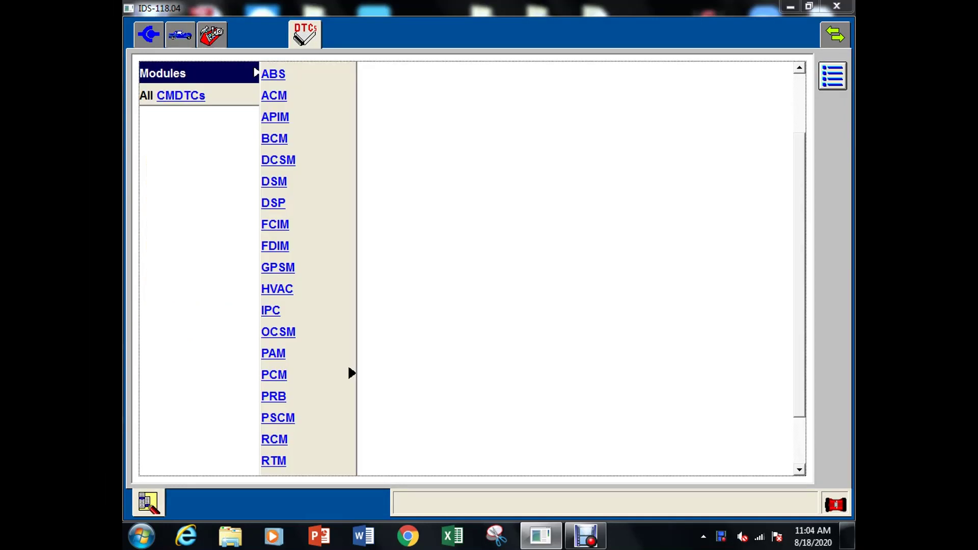
Run the self-test on the BCM and on the IPC module, acknowledging the message at the end of each test
left_click(275, 138)
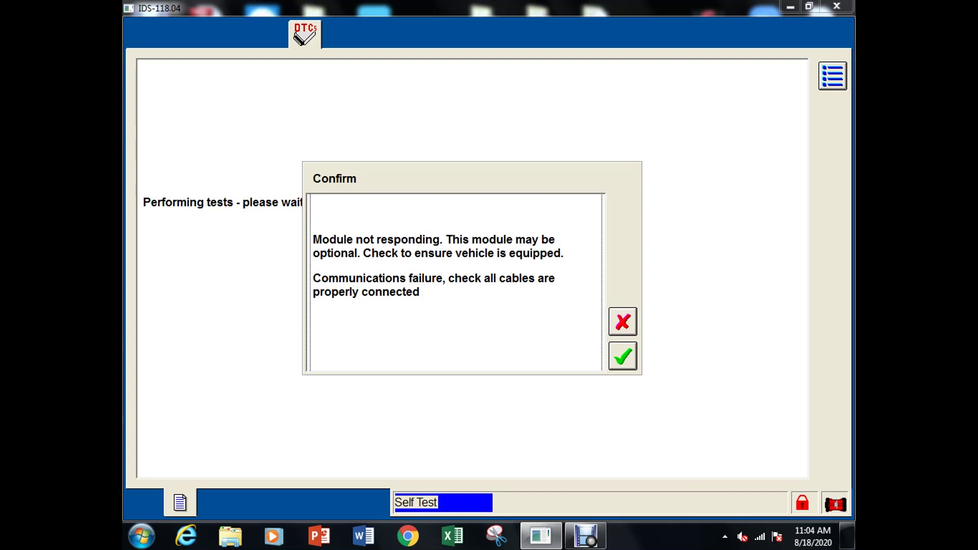
key("Return")
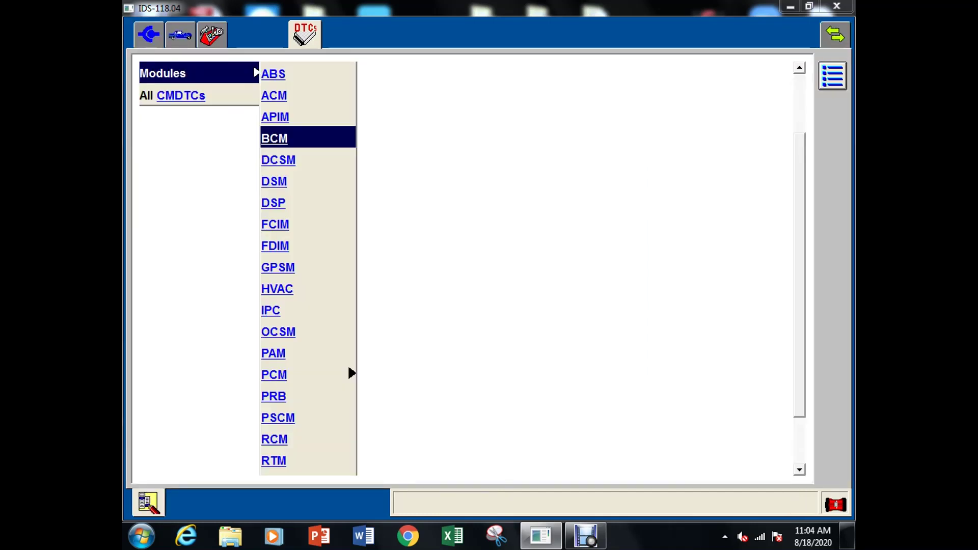
key("i")
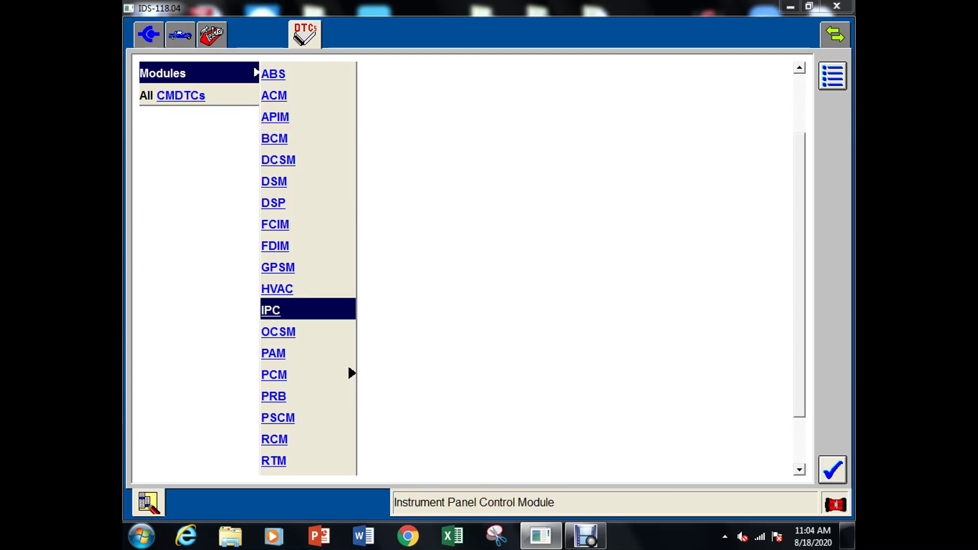
key("Return")
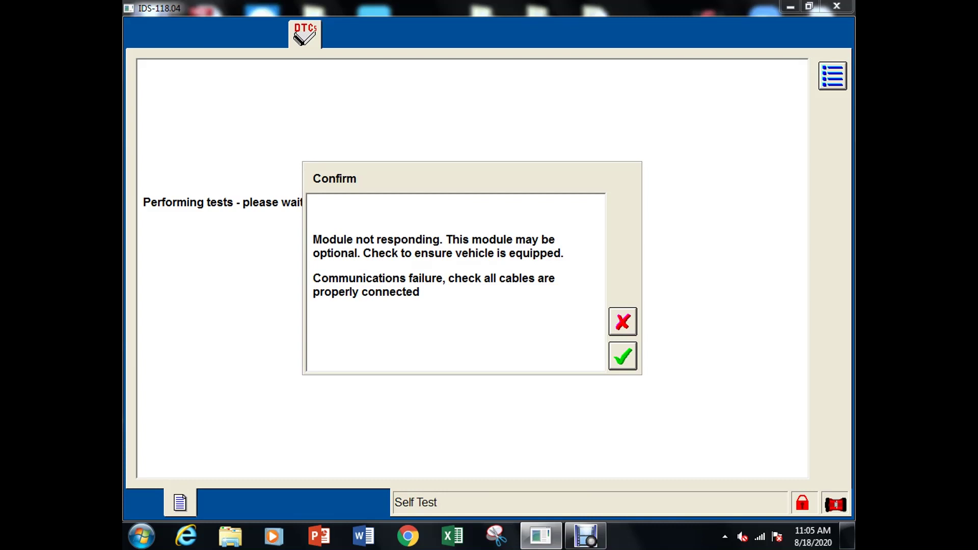
key("Return")
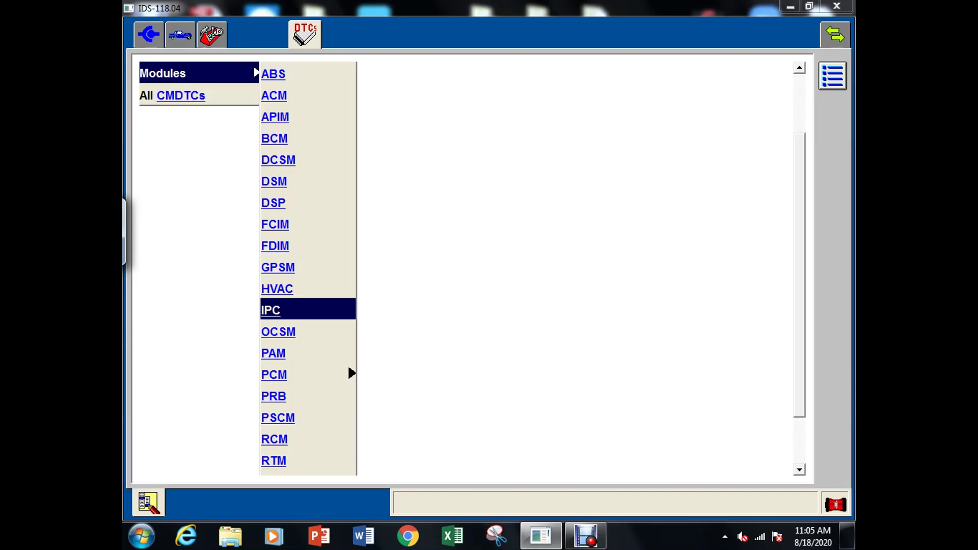
Start the Live Network Monitor from the toolbox list and continue past its introduction to the module overview
scroll(459, 265, "up", 3)
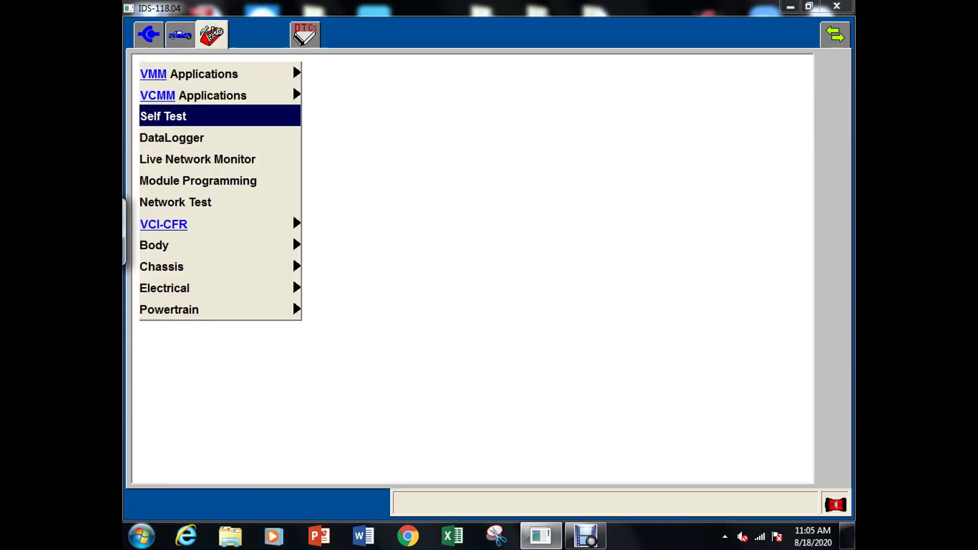
left_click(197, 159)
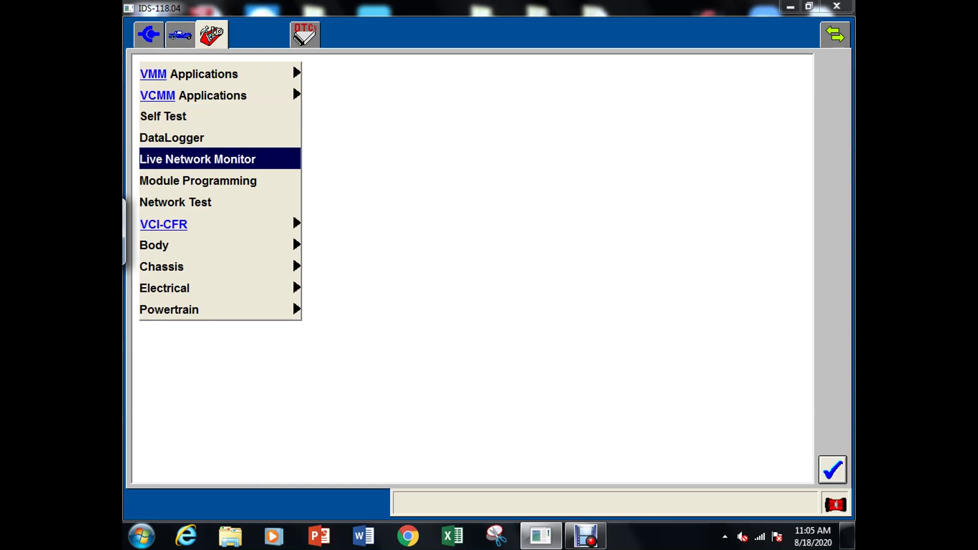
key("Return")
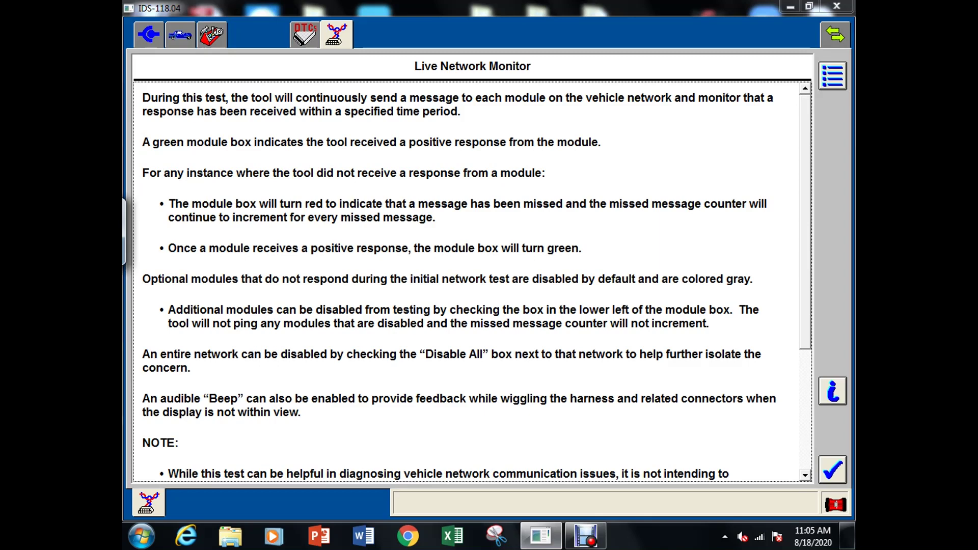
scroll(472, 281, "down", 5)
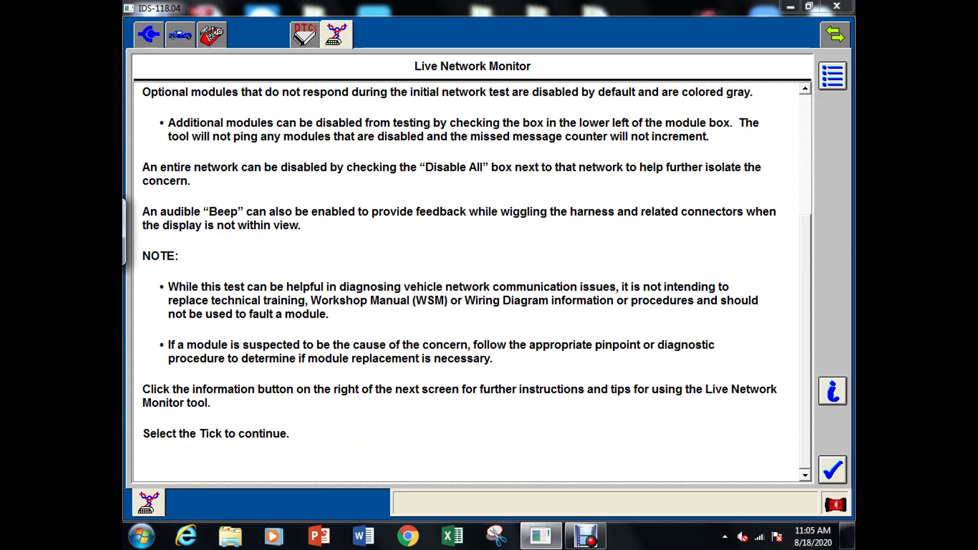
key("Return")
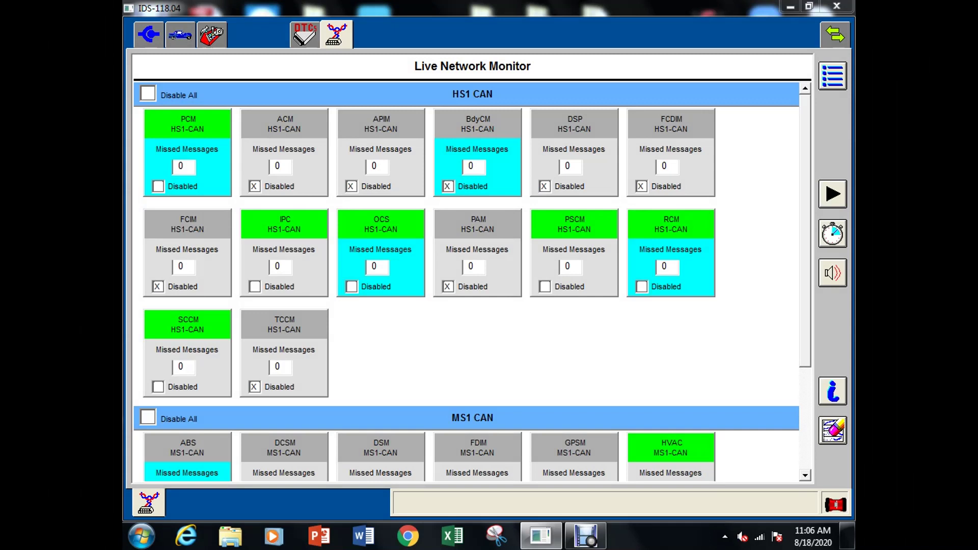
Run and pause the live module monitoring, then repeat the run with the BdyCM module enabled on HS1 CAN
key("space")
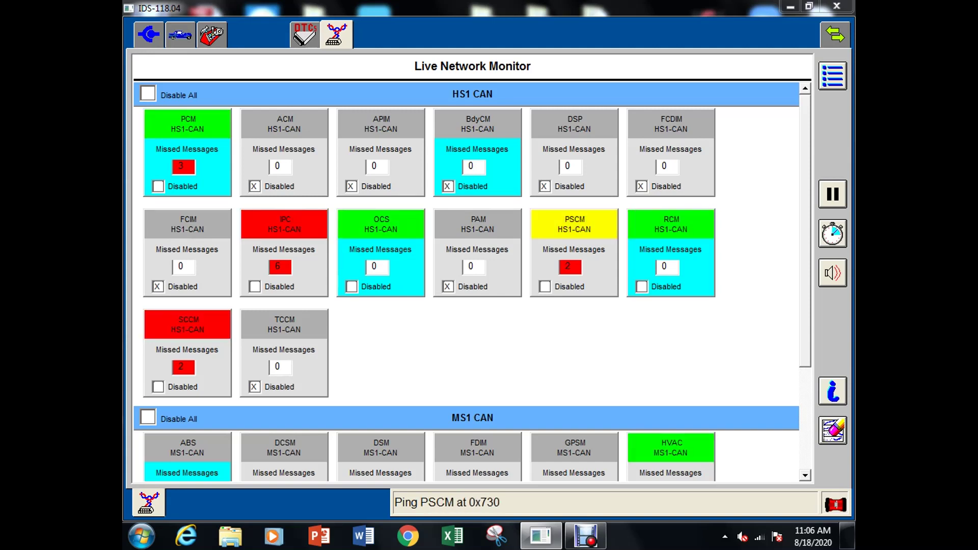
left_click(832, 194)
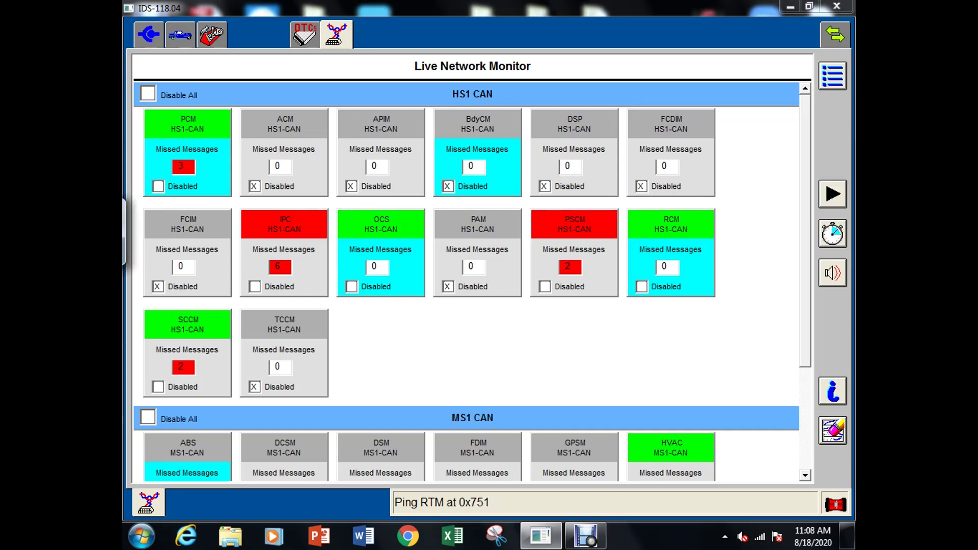
left_click(448, 187)
left_click(833, 194)
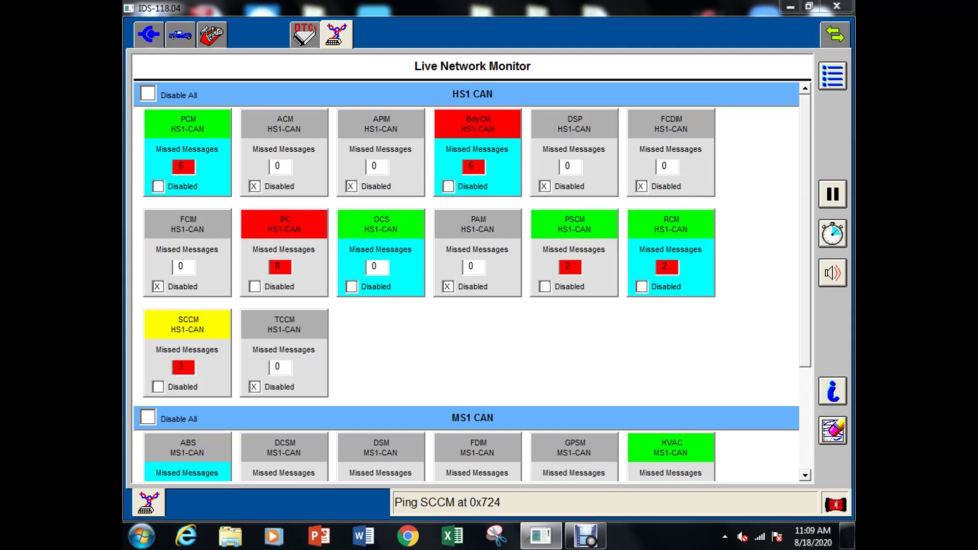
left_click(833, 194)
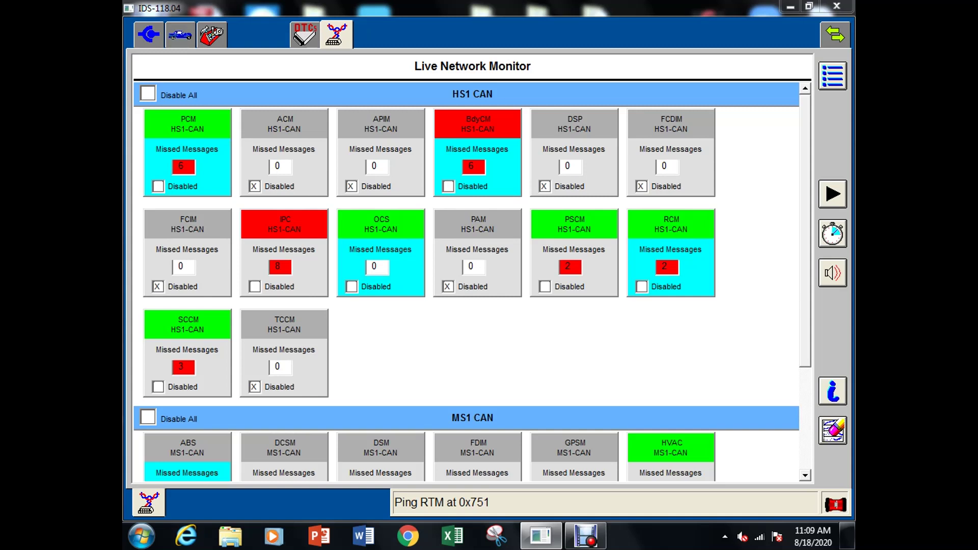
Reset the missed-message counters with the BdyCM module disabled, and confirm the monitor's timer selection
left_click(448, 186)
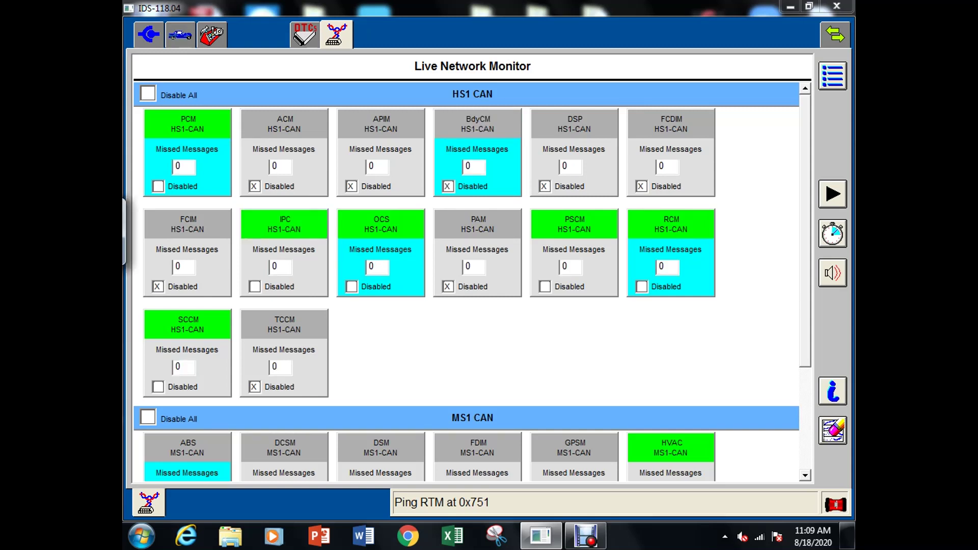
left_click(832, 234)
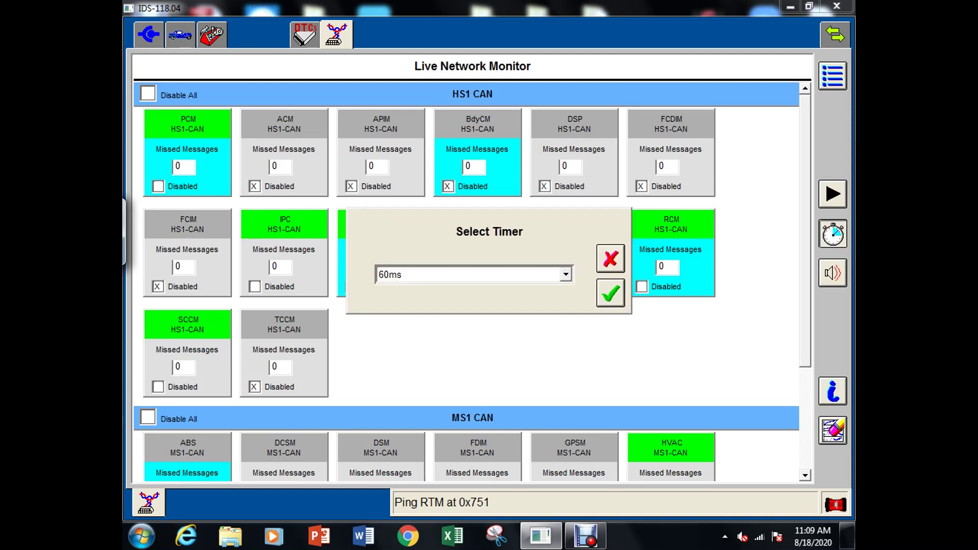
key("alt+Down")
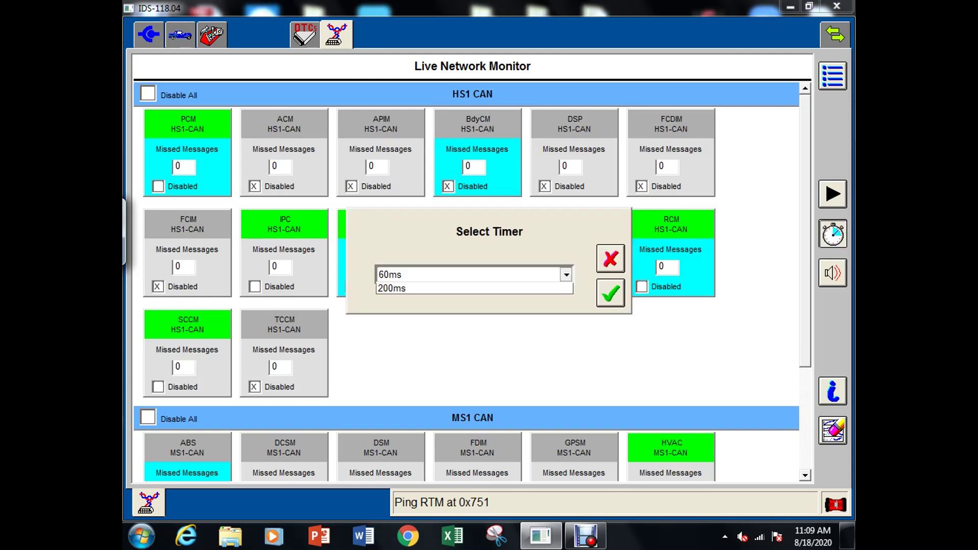
key("Return")
key("Return")
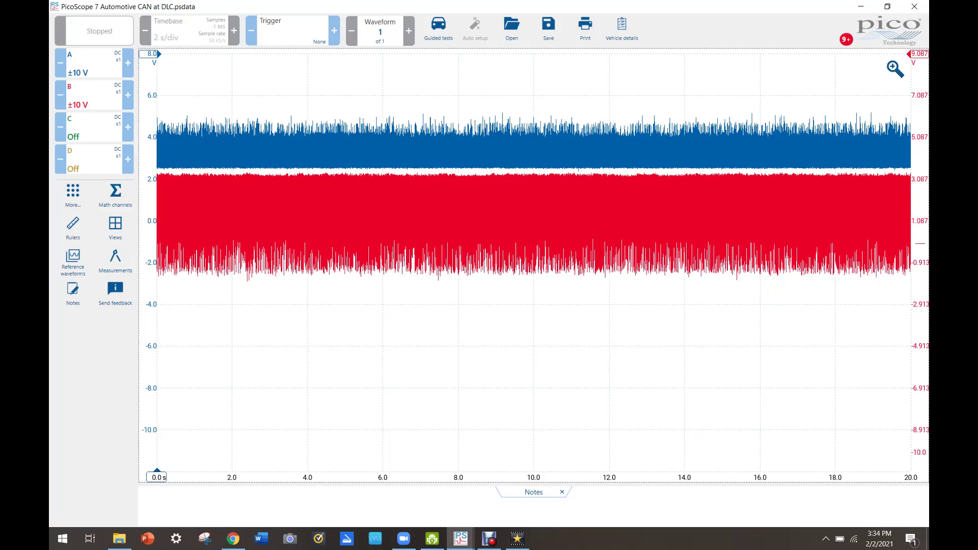
In PicoScope 7, zoom in on the CAN at DLC waveform to examine channels A and B at about 7.64 to 7.81 s
left_click(894, 67)
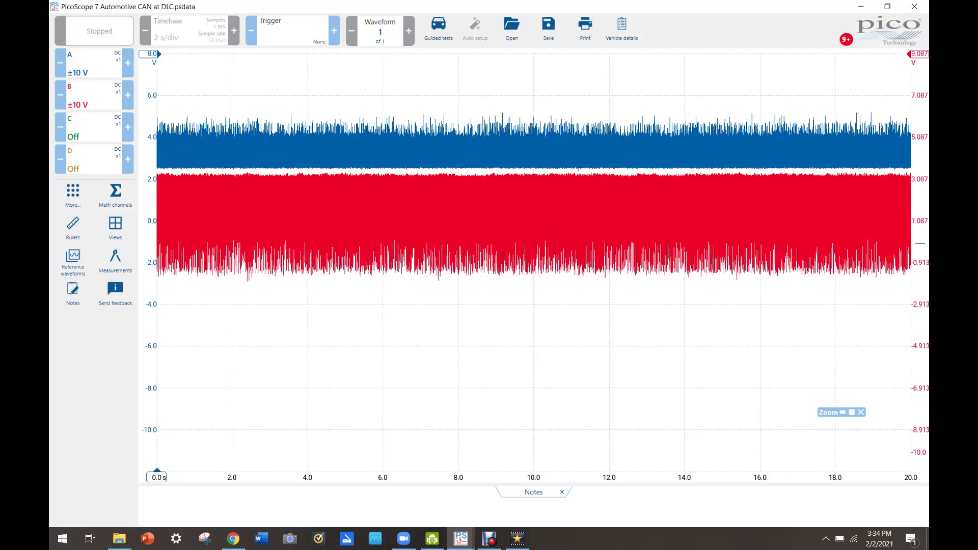
left_click_drag(427, 86, 488, 321)
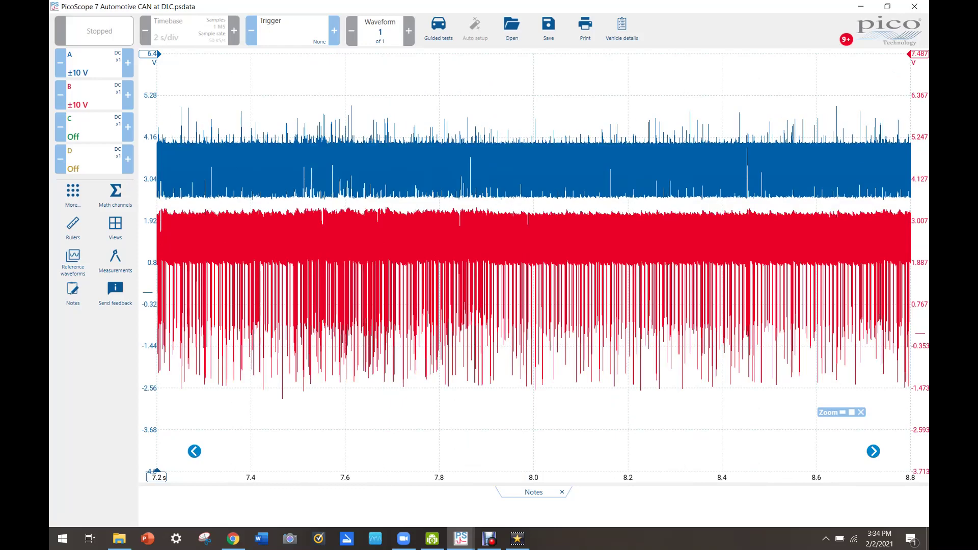
left_click_drag(361, 103, 444, 449)
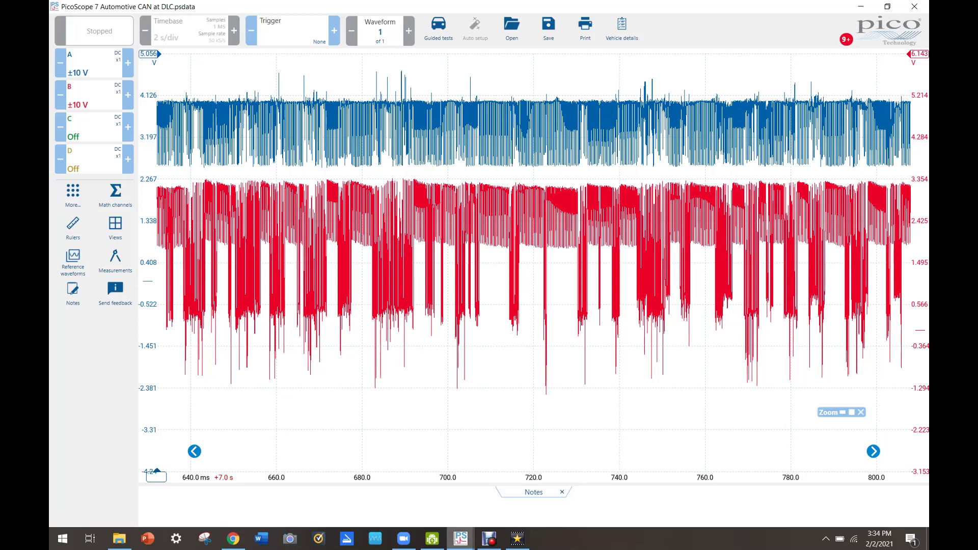
Switch to the Automotive HS and MS CAN capture and examine all four channels at about 2.7 to 3.1 s
mouse_move(460, 539)
left_click(530, 482)
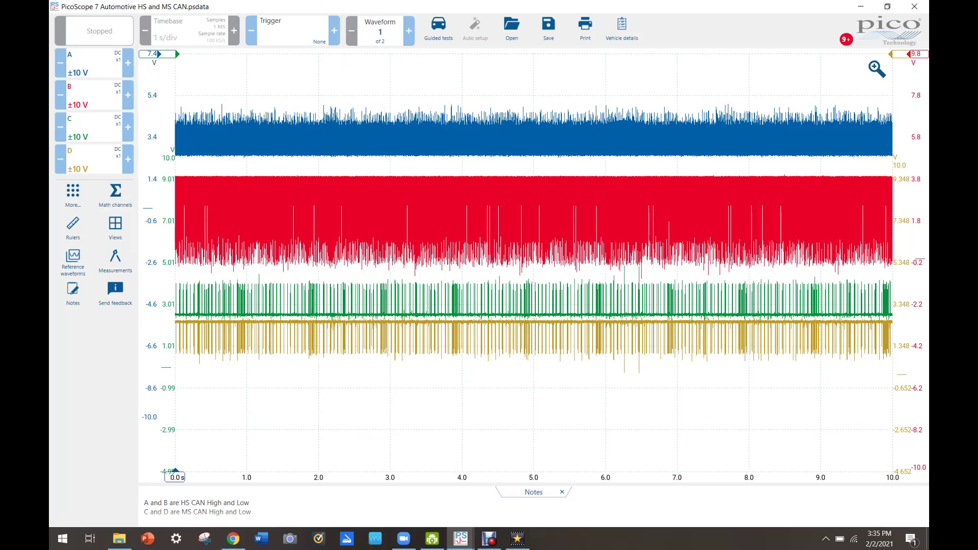
left_click_drag(367, 84, 397, 405)
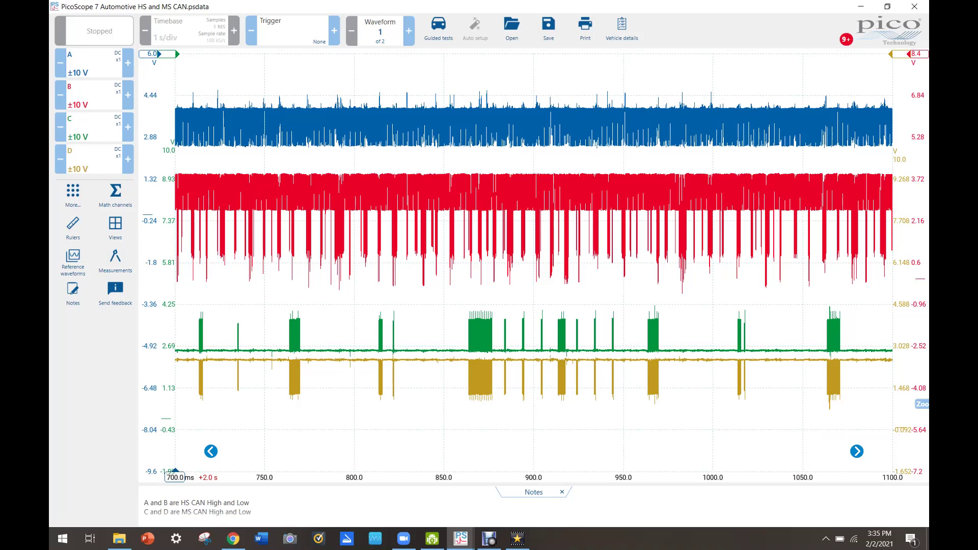
Switch to Chrome and examine the CAN wiring, modules, connectors and splices in Diagrams 1 and 2 on Direct-Hit
left_click(232, 539)
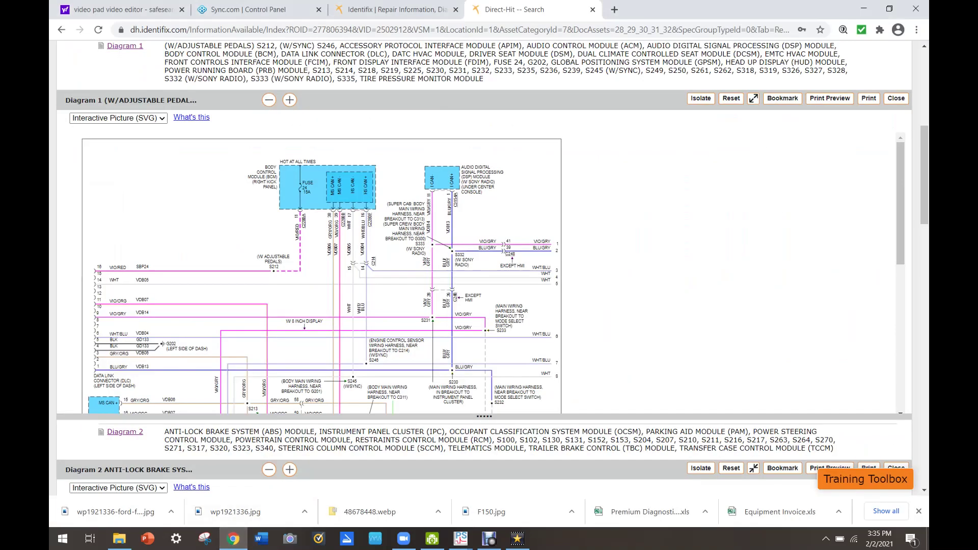
scroll(925, 174, "down", 9)
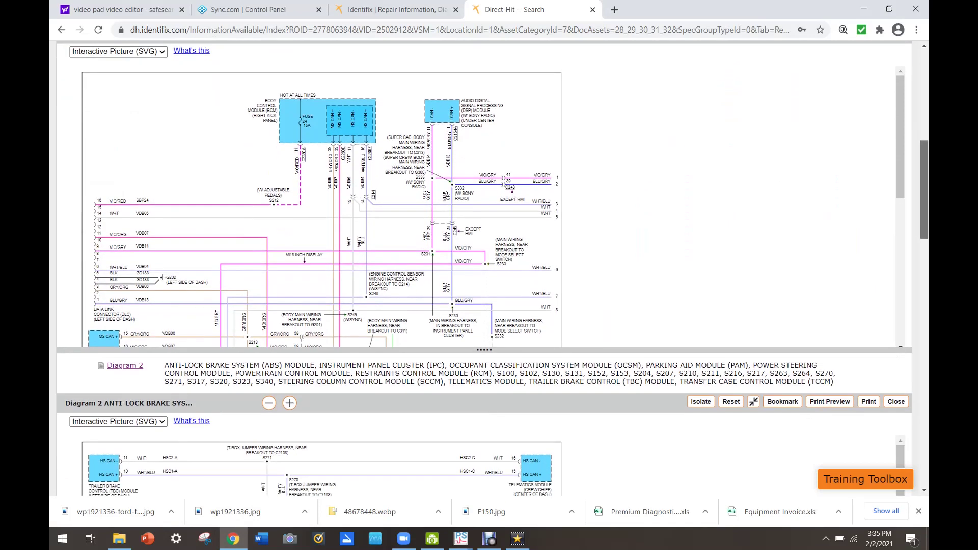
scroll(483, 265, "down", 1)
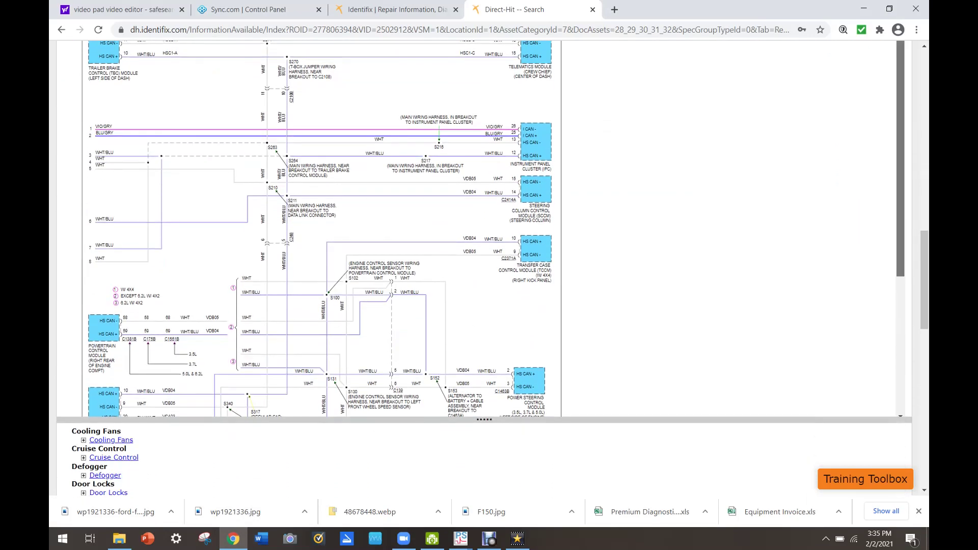
scroll(321, 230, "down", 4)
scroll(321, 229, "down", 1)
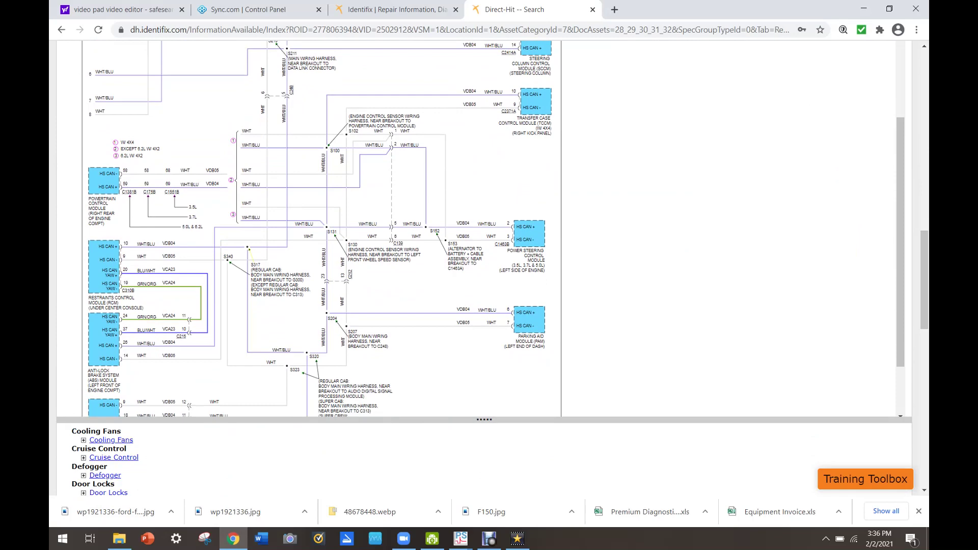
scroll(321, 230, "down", 2)
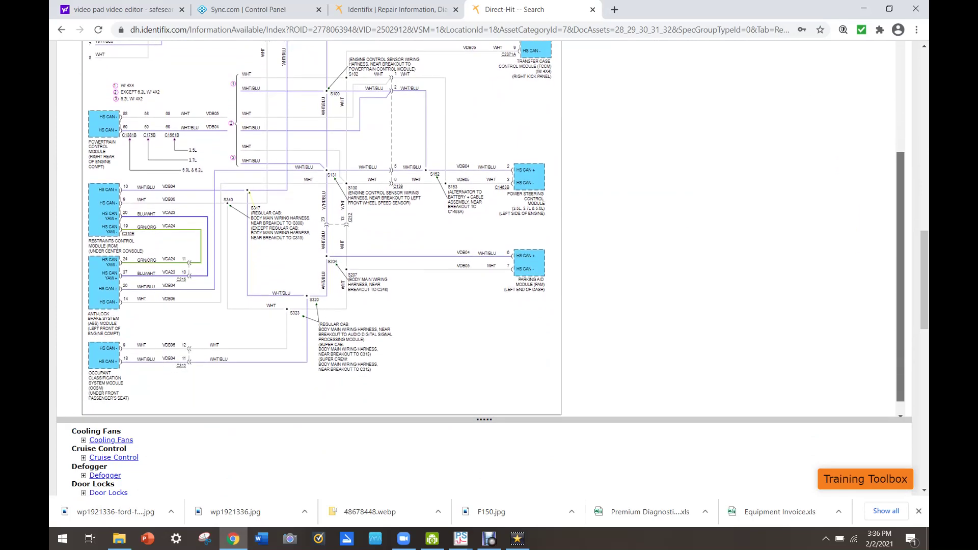
scroll(321, 229, "up", 1)
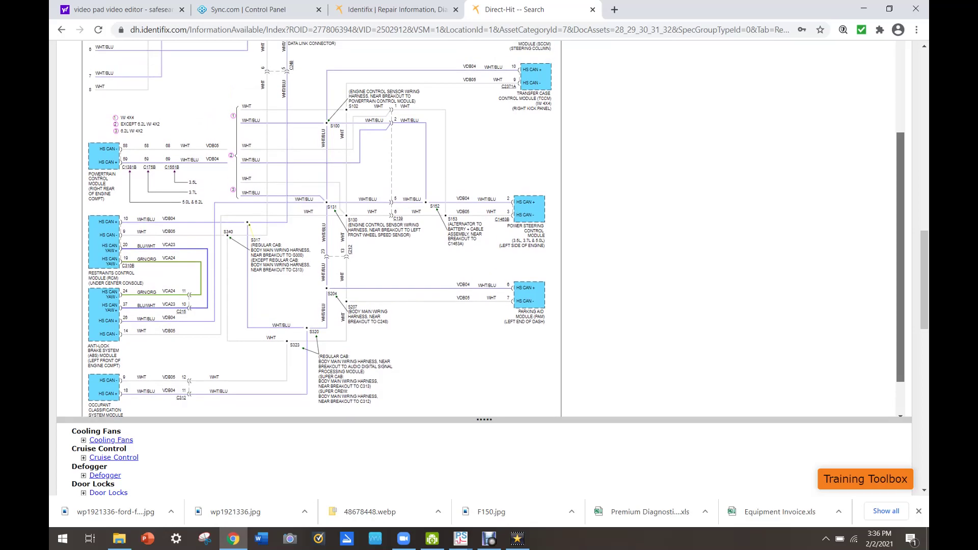
scroll(484, 229, "up", 1)
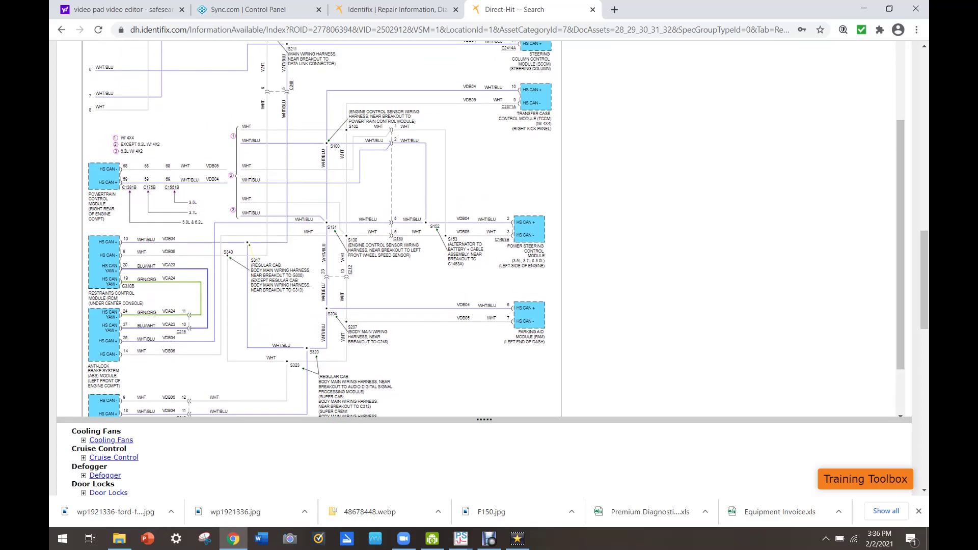
scroll(484, 229, "up", 1)
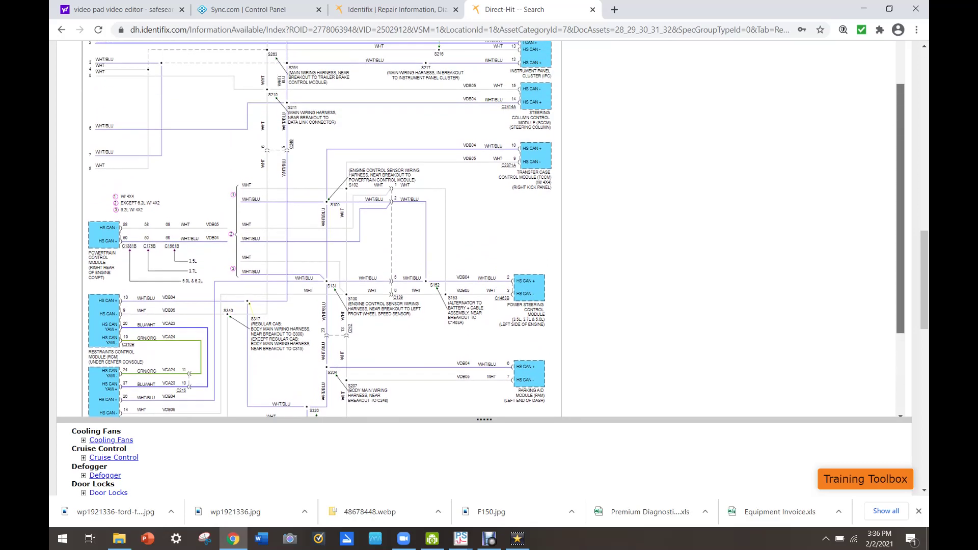
scroll(321, 229, "up", 1)
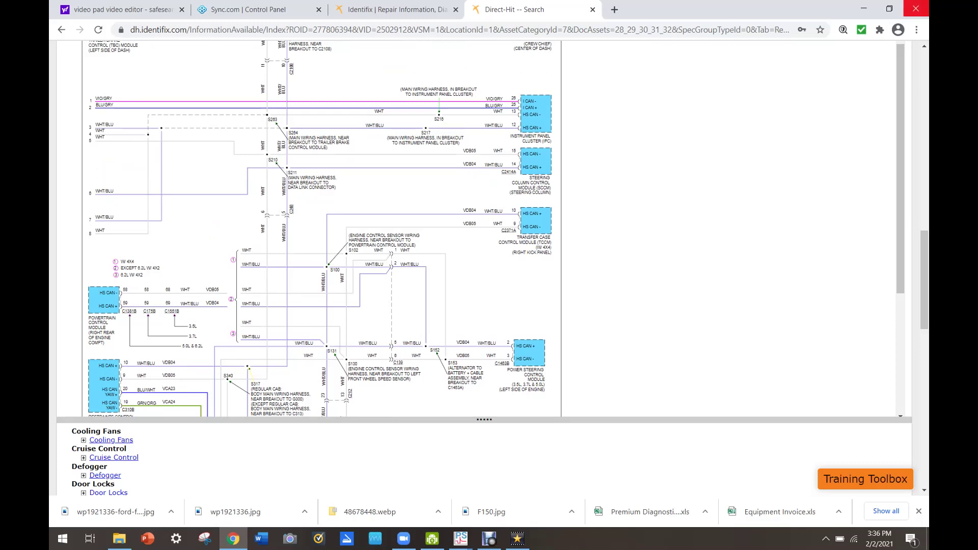
Return to Diagram 1 and examine the CAN wiring between the data link connector and the body control module
left_click_drag(924, 280, 924, 187)
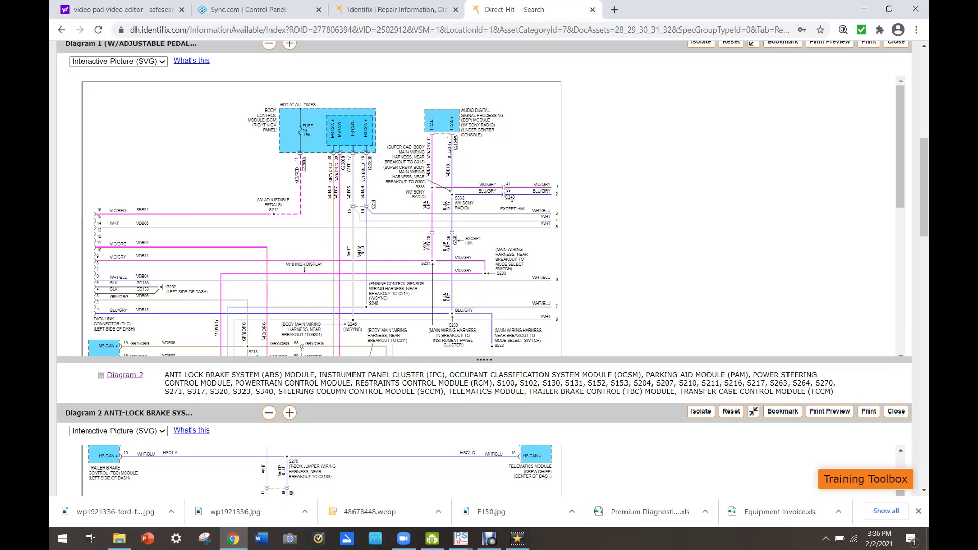
scroll(483, 267, "down", 4)
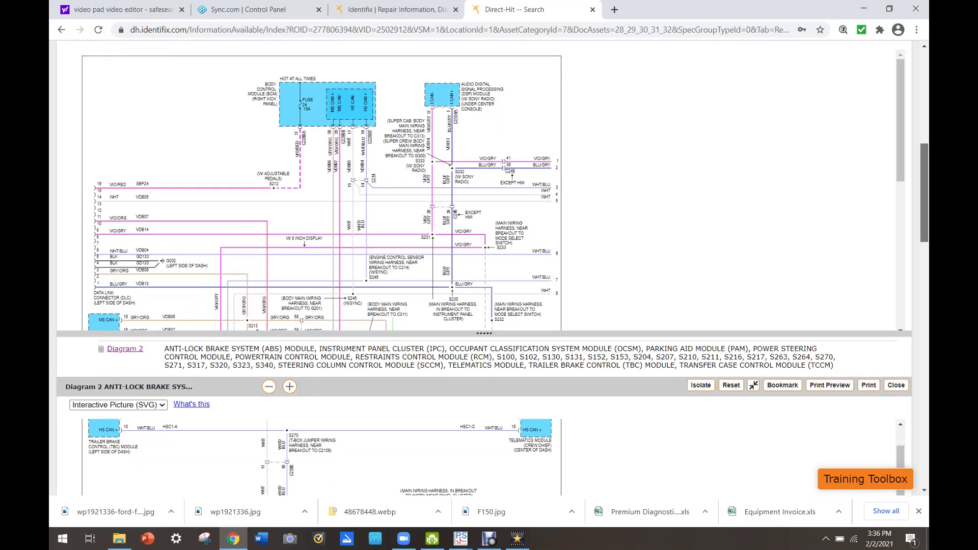
scroll(484, 267, "down", 3)
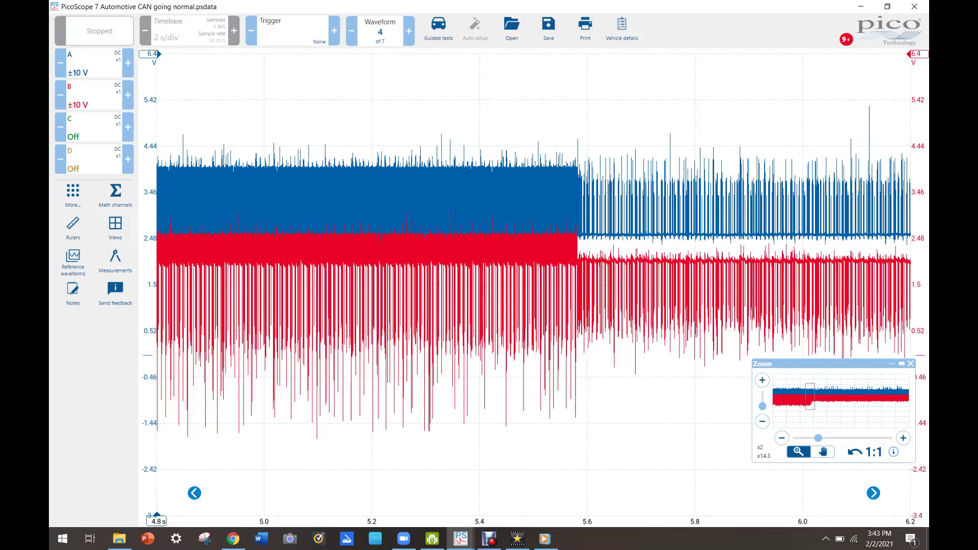
Zoom in on waveform 4 of the CAN going normal capture to examine channels A and B at about 5.44 to 5.72 s, then 5.65 to 5.71 s
left_click_drag(501, 68, 654, 487)
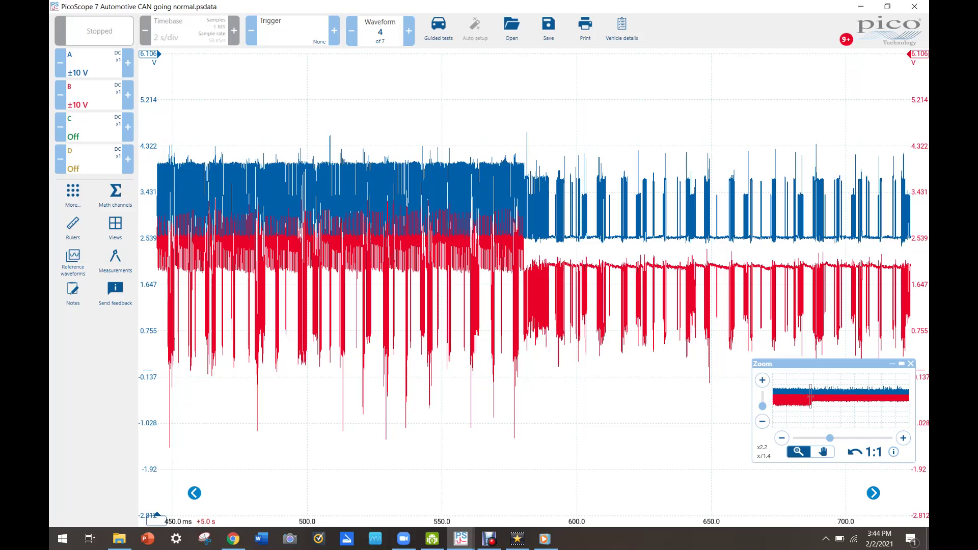
mouse_move(708, 109)
left_mouse_down()
mouse_move(816, 263)
mouse_move(845, 360)
mouse_move(874, 359)
left_mouse_up()
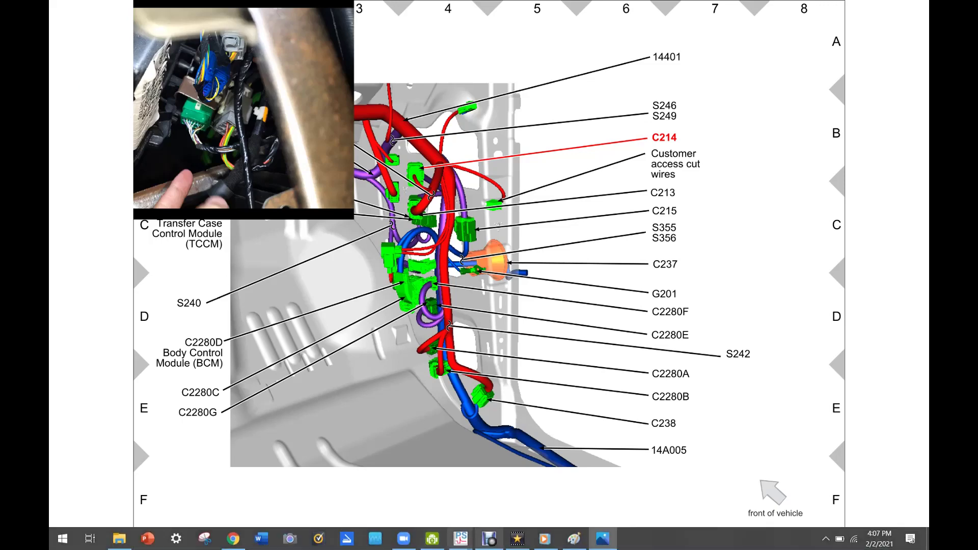
Switch to Chrome and examine the HS CAN wires through connector C214 between the body control module and data link connector in Diagram 1
left_click(232, 539)
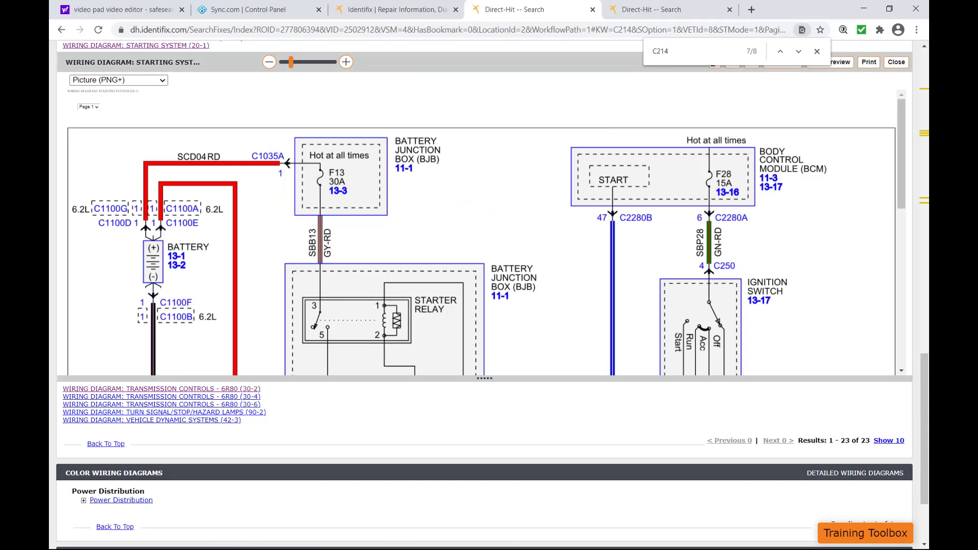
left_click(652, 9)
scroll(426, 331, "down", 5)
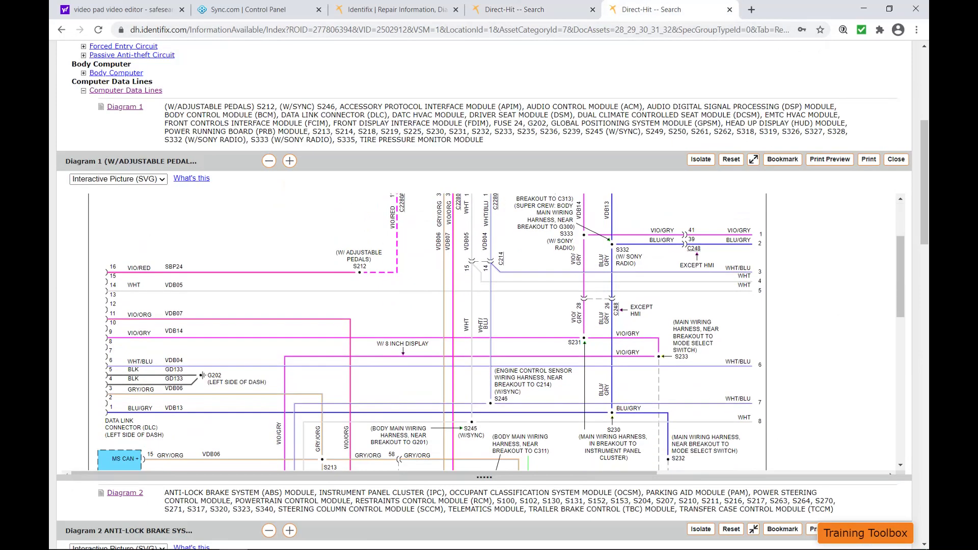
scroll(427, 332, "up", 5)
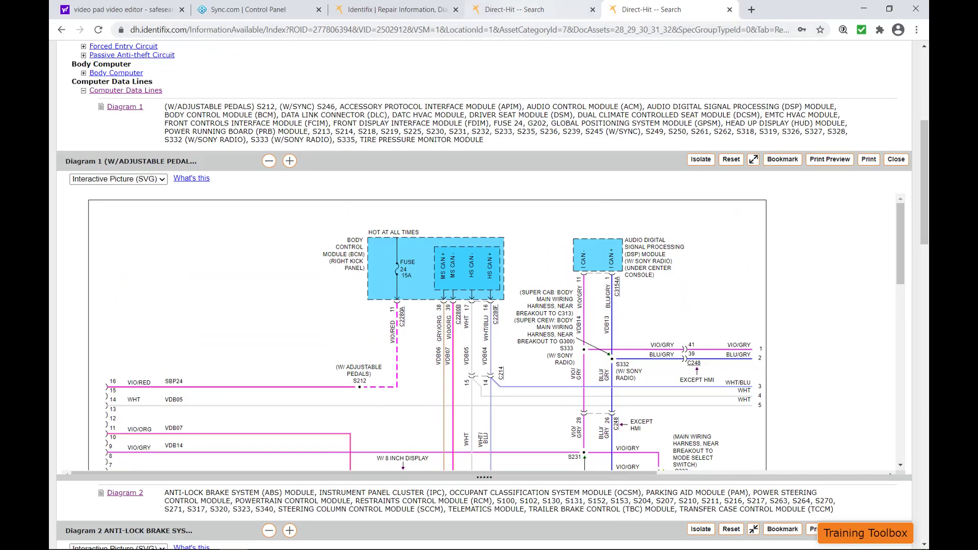
Return to the C214 search results and examine the inline connector's male and female pinouts and its pin, circuit and gauge table
key("ctrl+Page_Up")
scroll(484, 296, "up", 12)
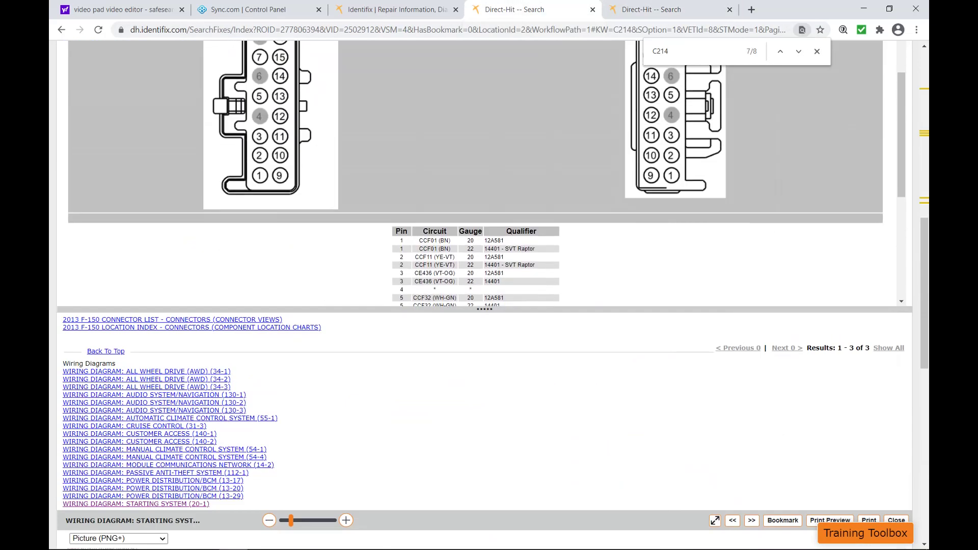
scroll(484, 296, "up", 2)
scroll(484, 295, "down", 1)
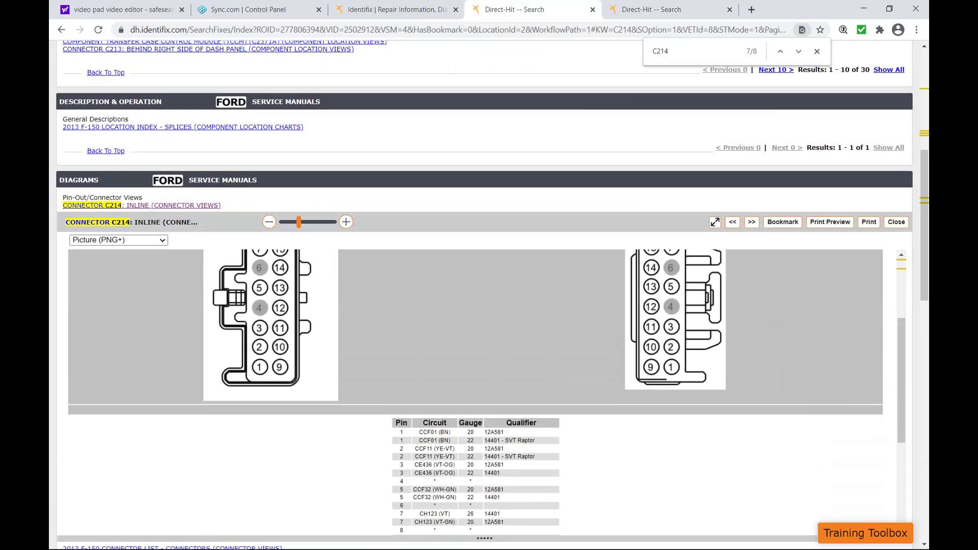
scroll(475, 379, "up", 1)
scroll(475, 379, "up", 2)
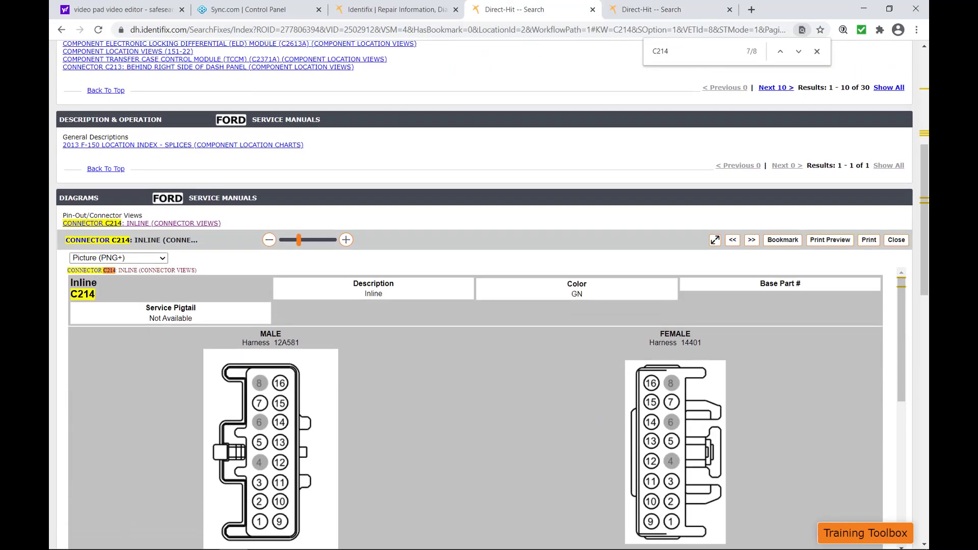
scroll(475, 380, "down", 2)
scroll(475, 335, "down", 4)
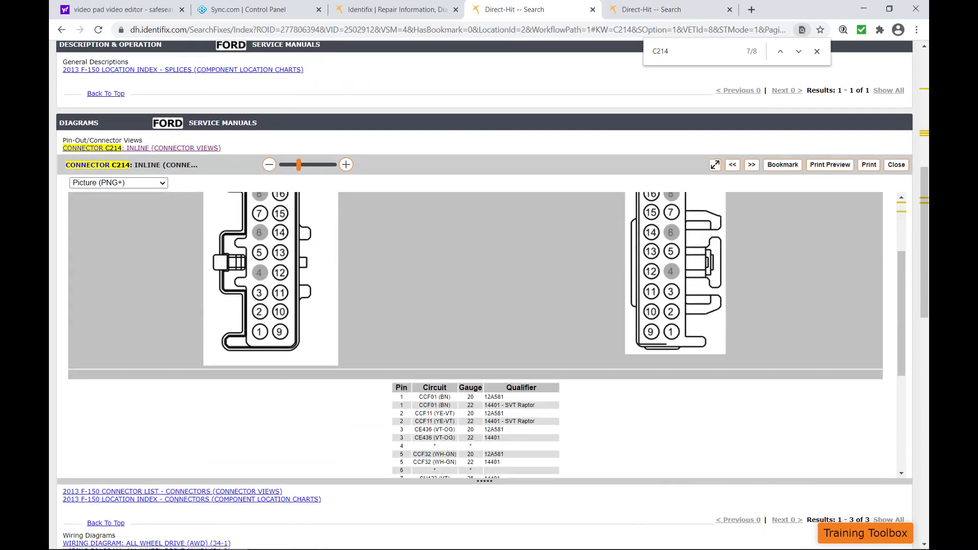
scroll(486, 335, "up", 1)
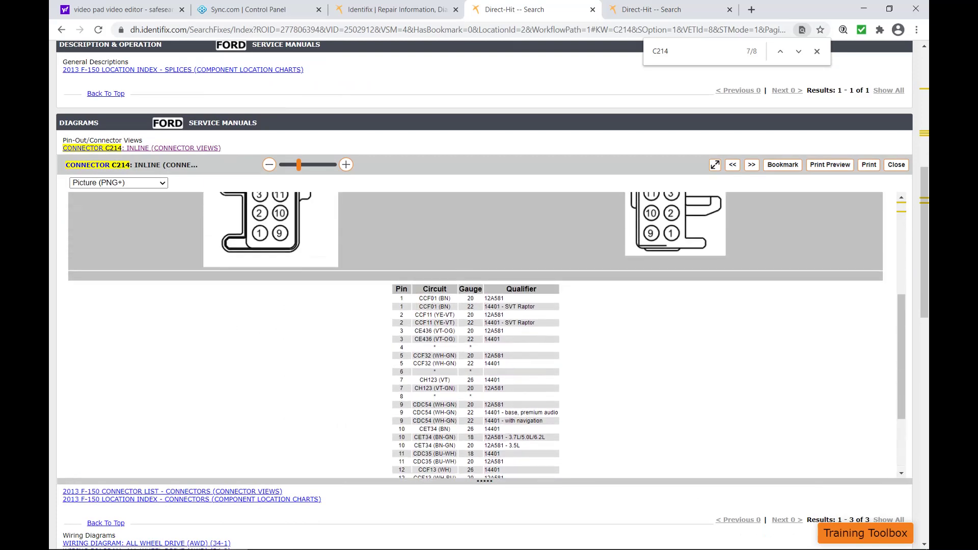
scroll(476, 334, "down", 2)
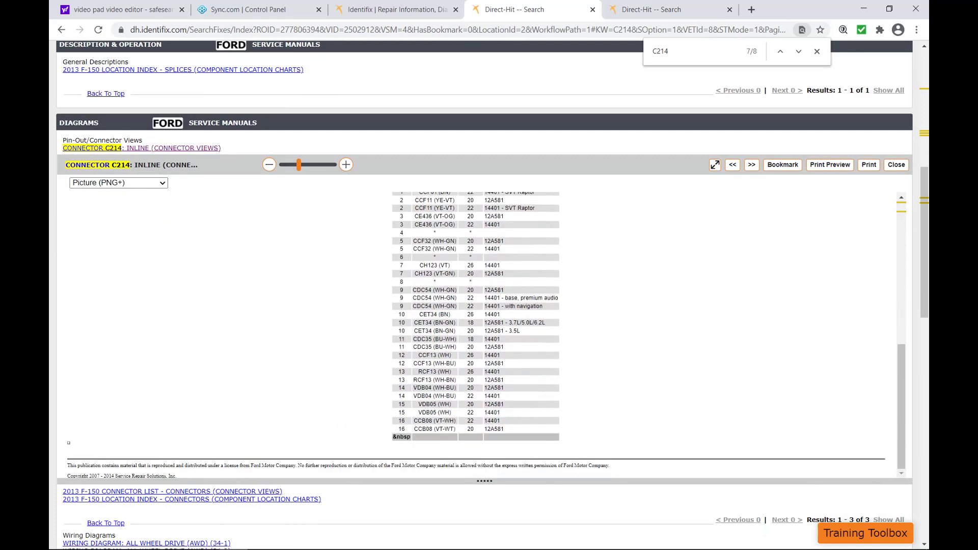
scroll(484, 334, "up", 1)
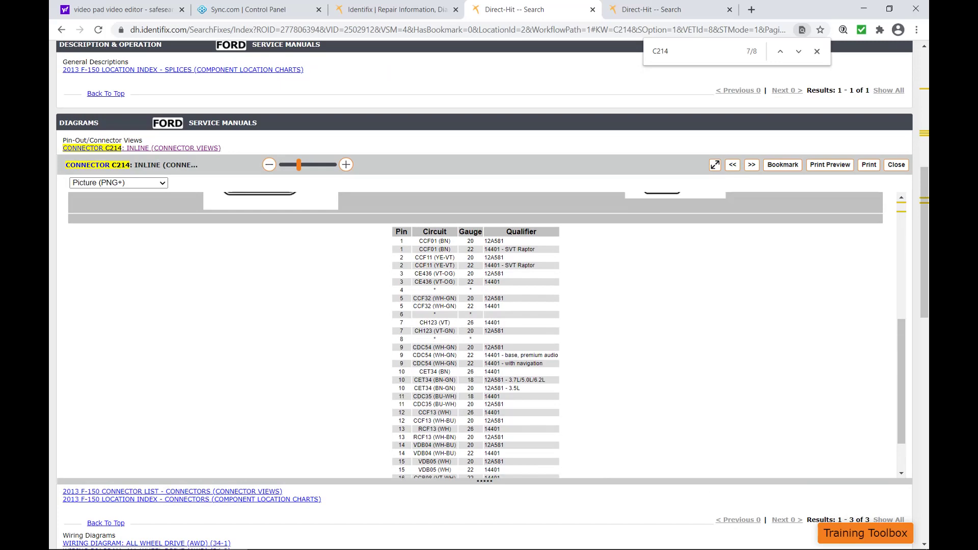
scroll(487, 334, "up", 1)
scroll(487, 335, "down", 1)
Close the Starting System (20-1) wiring diagram and open the Power Distribution/BCM (13-17) wiring diagram
scroll(487, 335, "down", 7)
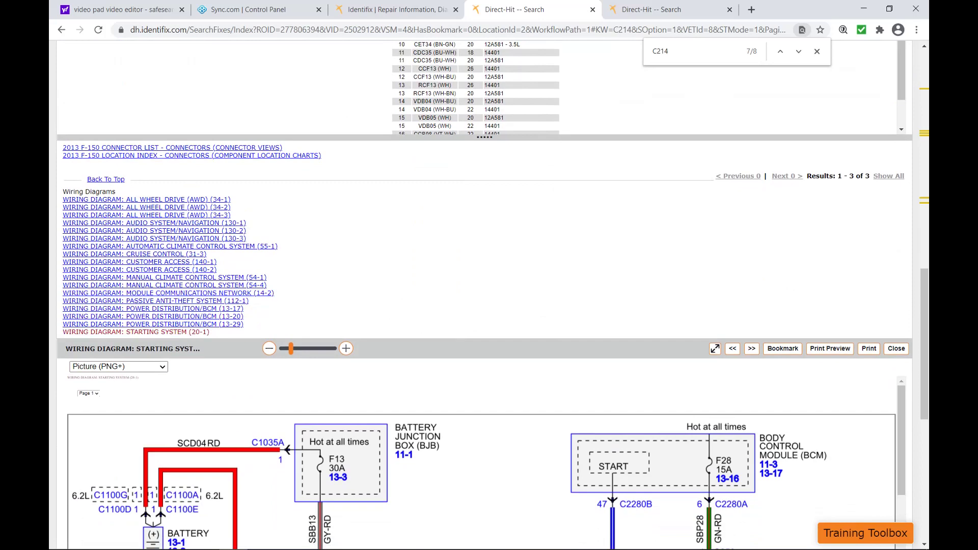
left_click(136, 332)
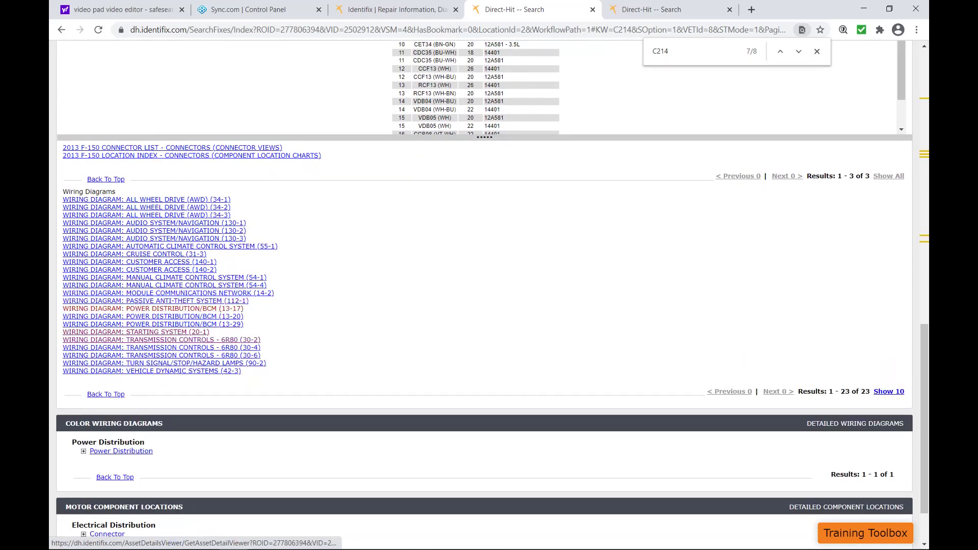
left_click(178, 309)
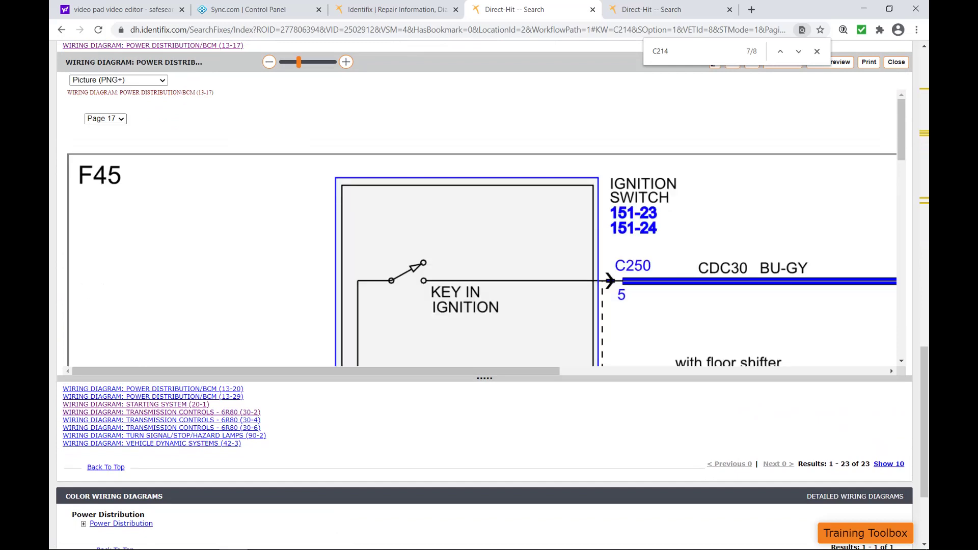
Trace the CDC35 start circuit from the ignition switch through splice S241 and connector C214 to the BCM and PCM
scroll(481, 228, "down", 1)
scroll(482, 228, "down", 3)
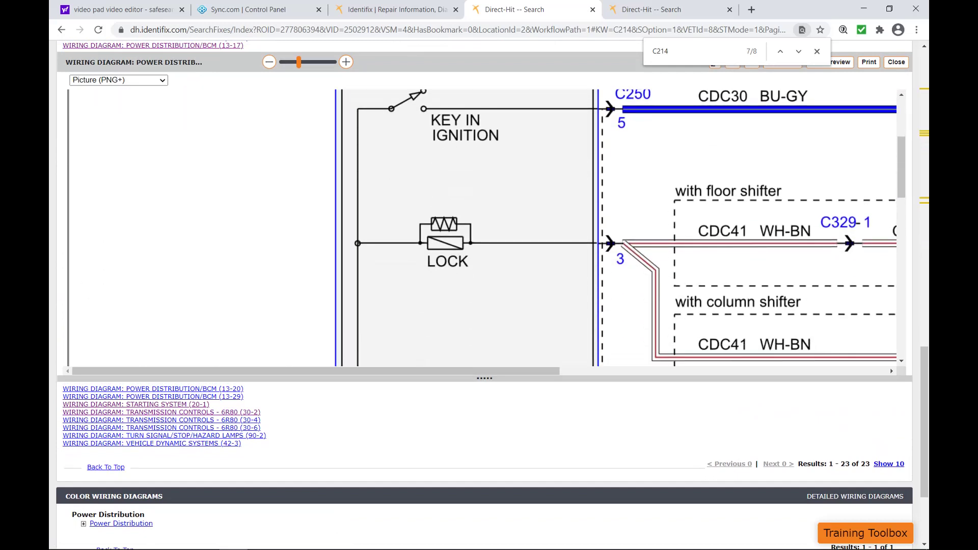
scroll(482, 227, "down", 1)
scroll(482, 227, "down", 3)
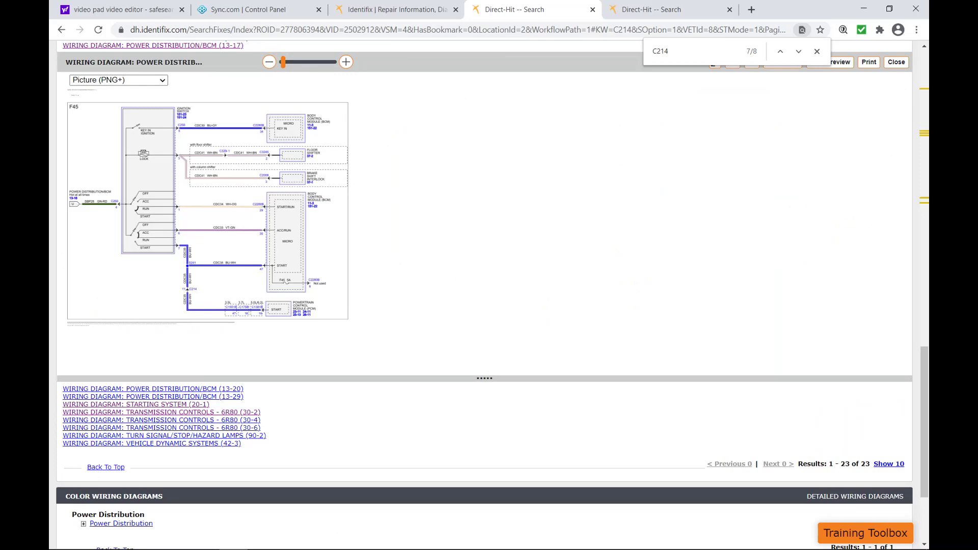
scroll(482, 228, "up", 2)
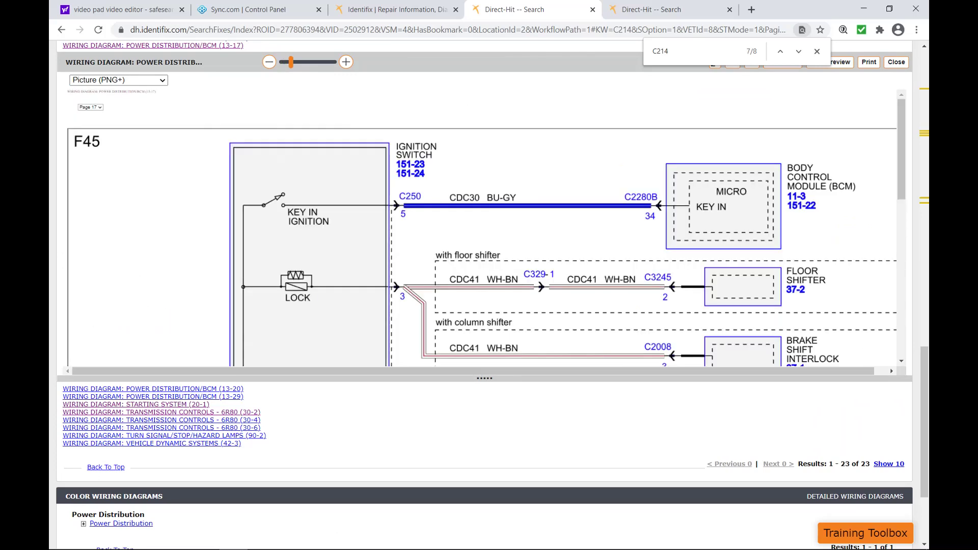
scroll(482, 228, "right", 1)
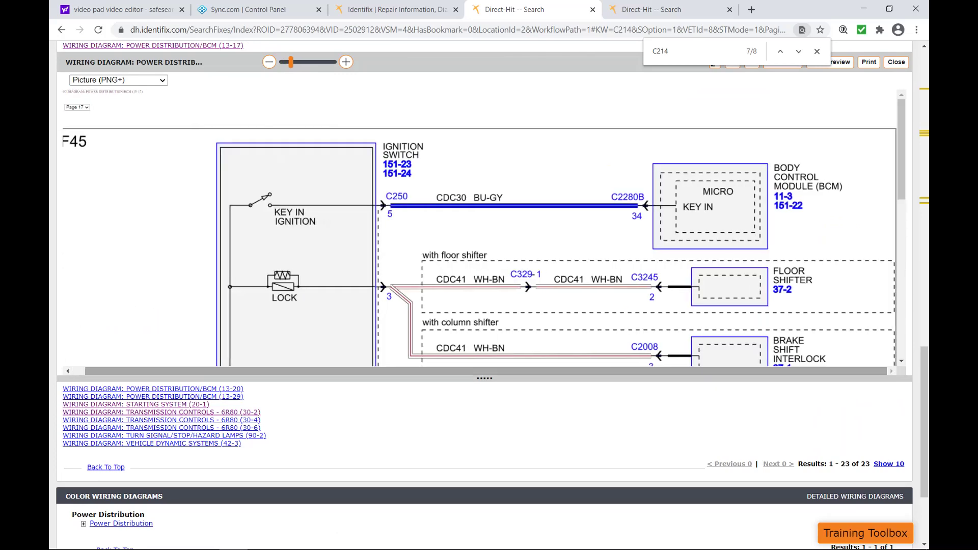
scroll(482, 228, "down", 1)
scroll(482, 227, "down", 3)
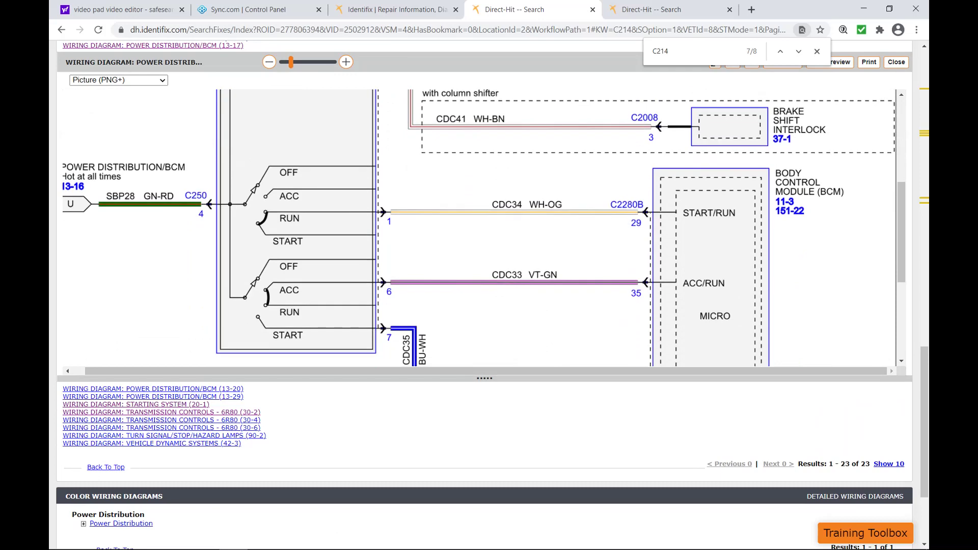
scroll(482, 227, "down", 3)
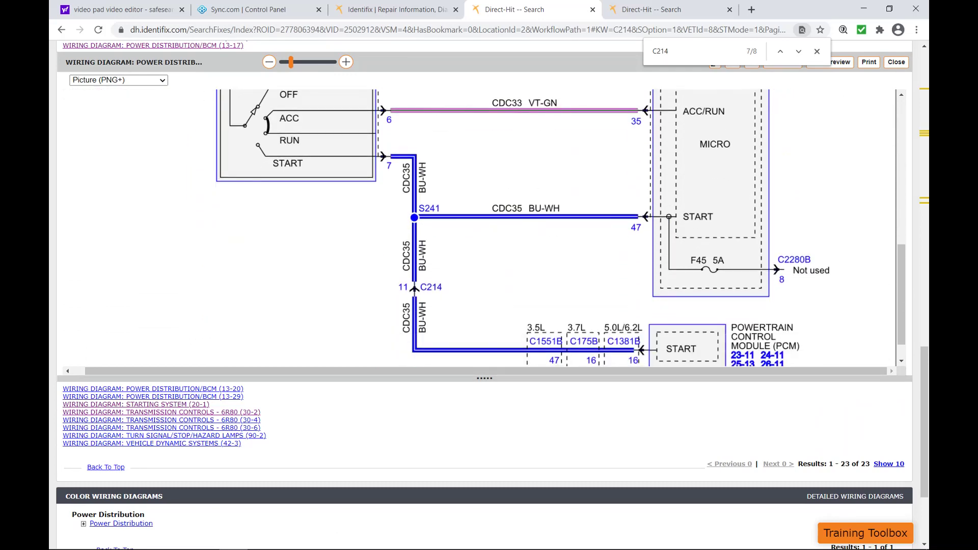
scroll(482, 228, "down", 1)
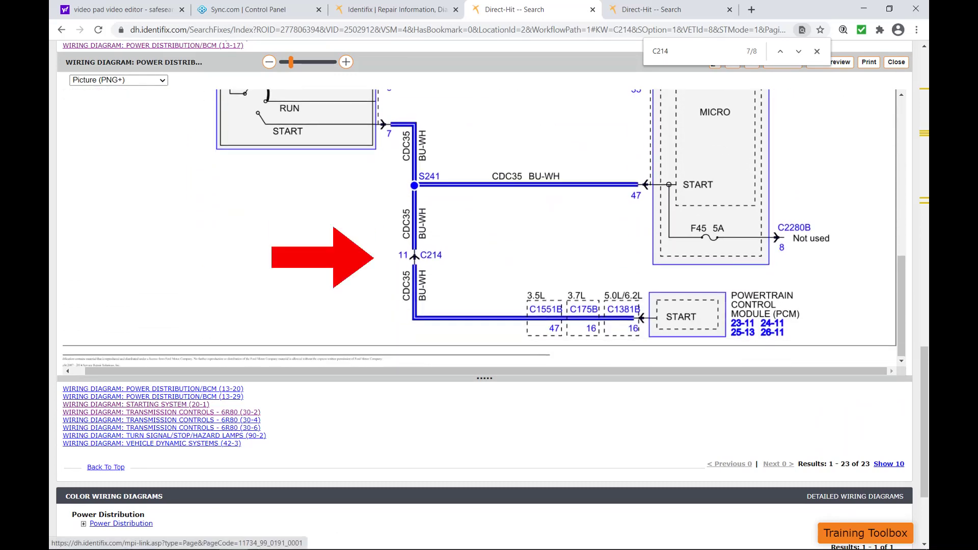
scroll(482, 228, "up", 2)
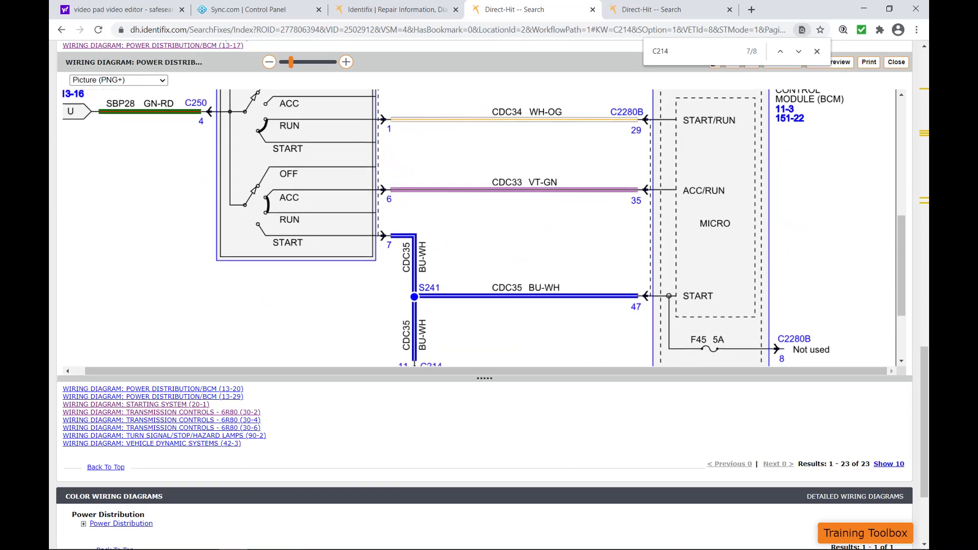
scroll(482, 227, "down", 2)
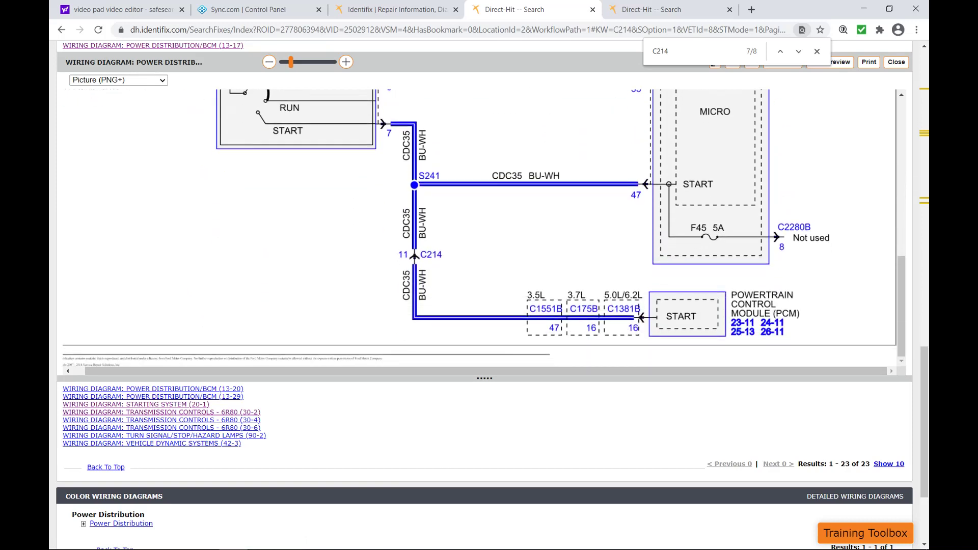
scroll(482, 228, "up", 1)
scroll(482, 227, "up", 1)
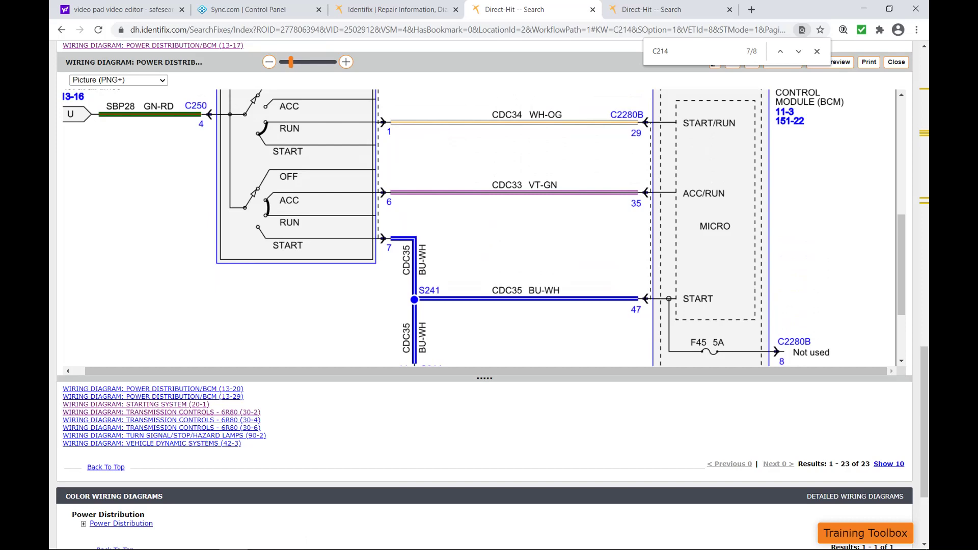
scroll(482, 227, "down", 1)
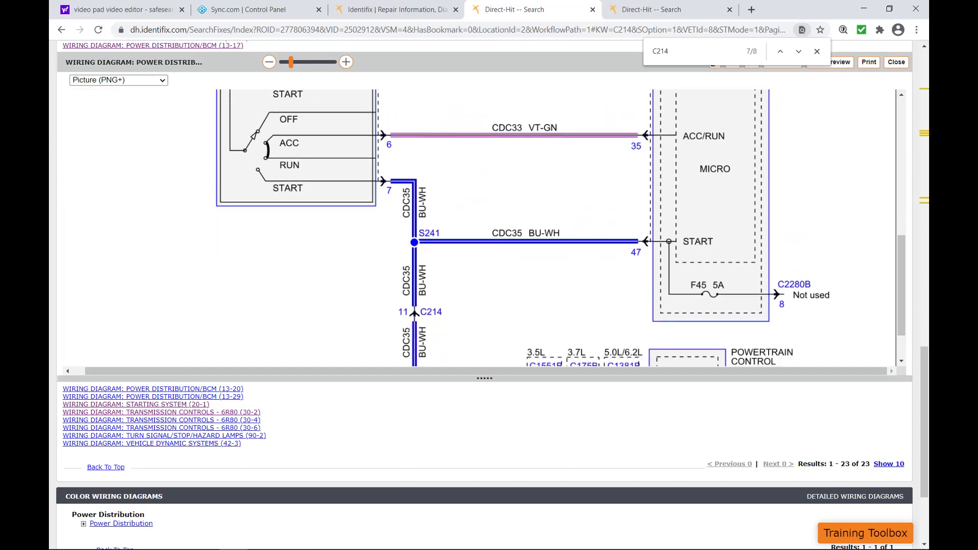
scroll(482, 228, "down", 1)
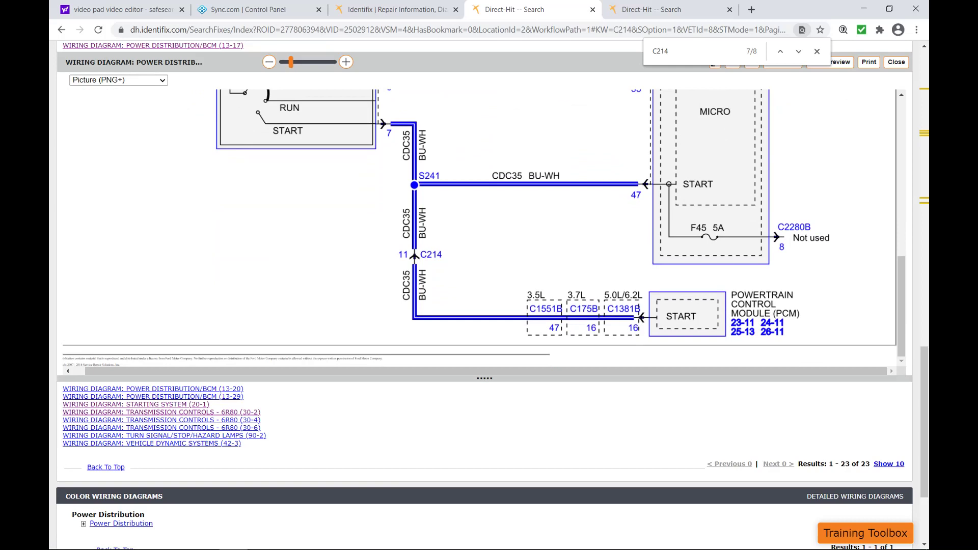
Switch back to the component location image in the photo viewer to examine where connector C214 sits near the body control module
mouse_move(482, 228)
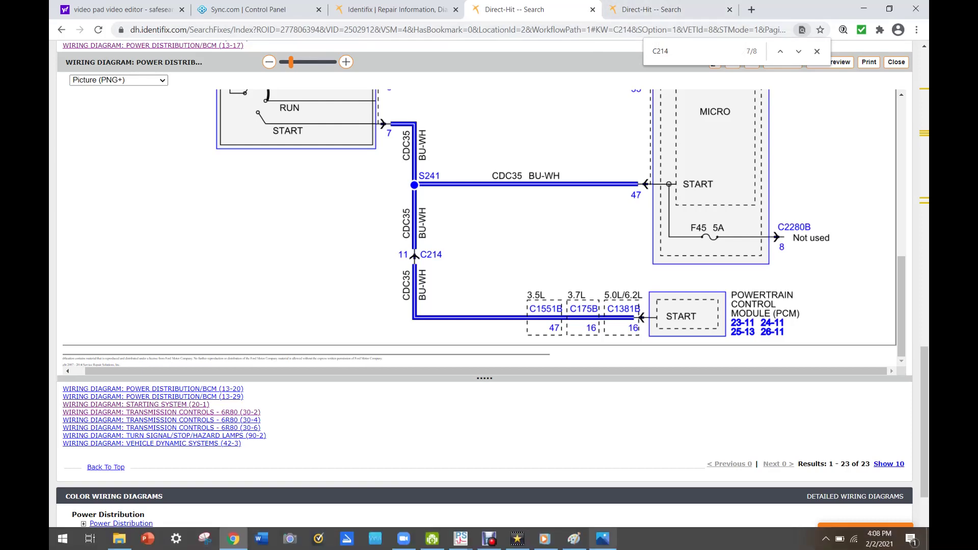
left_click(602, 548)
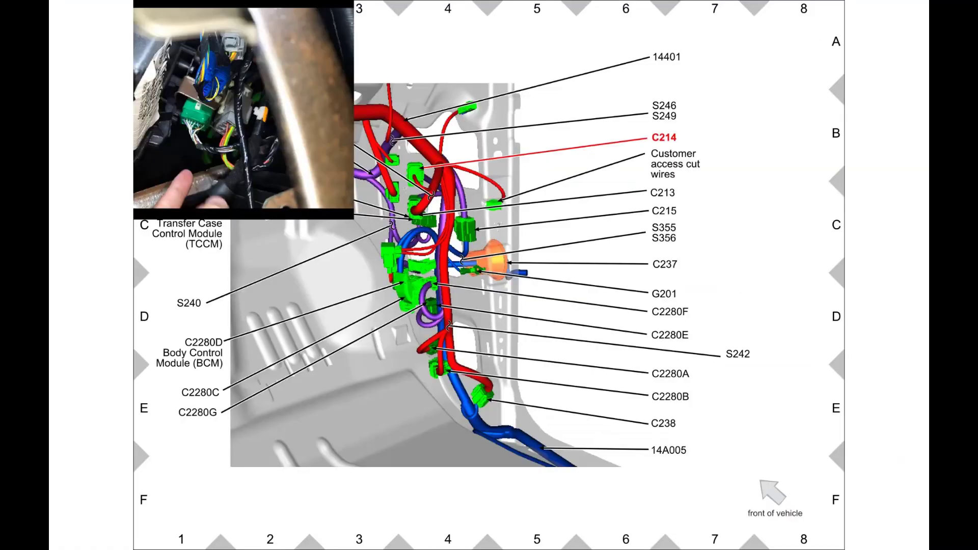